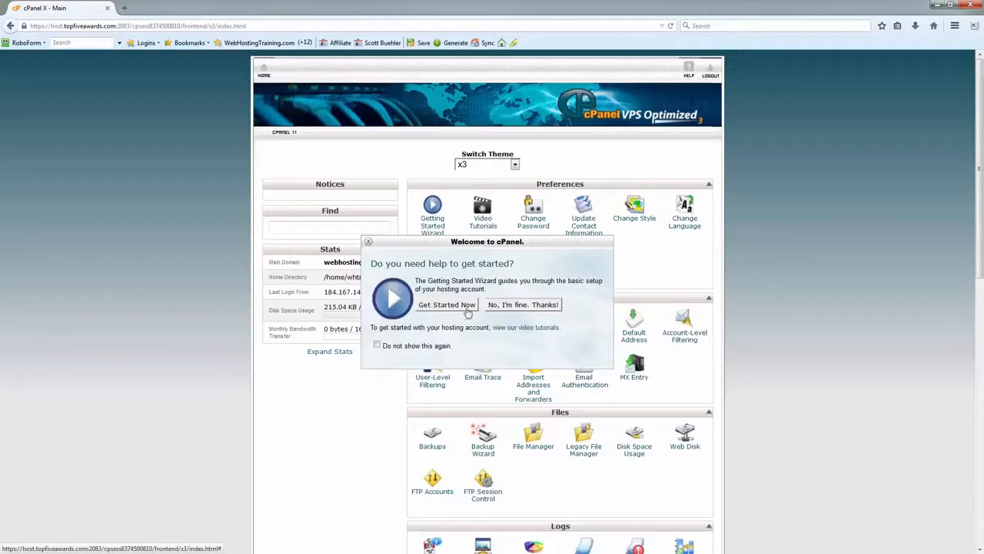
Dismiss the cPanel getting-started prompt and open wordpress.org in a new browser tab.
click(518, 306)
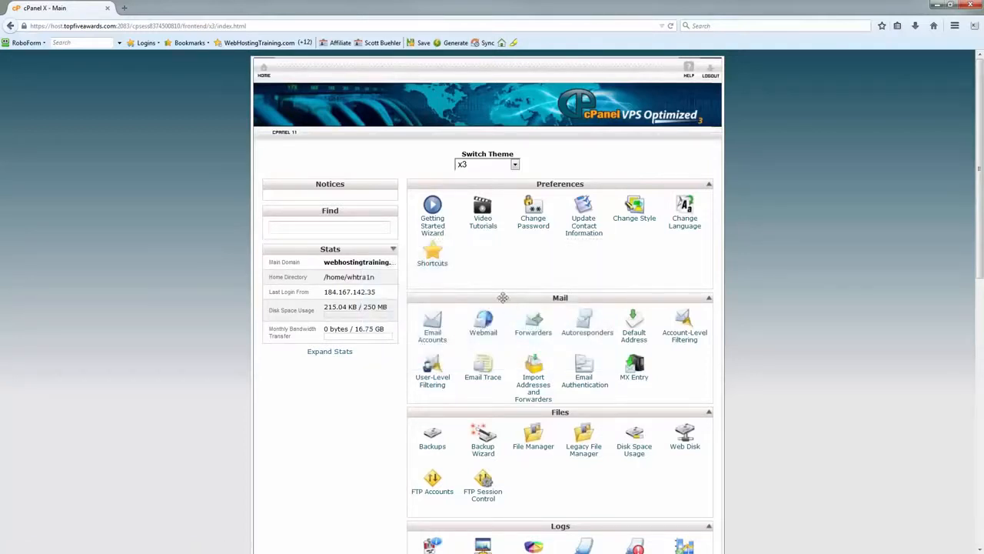
click(125, 10)
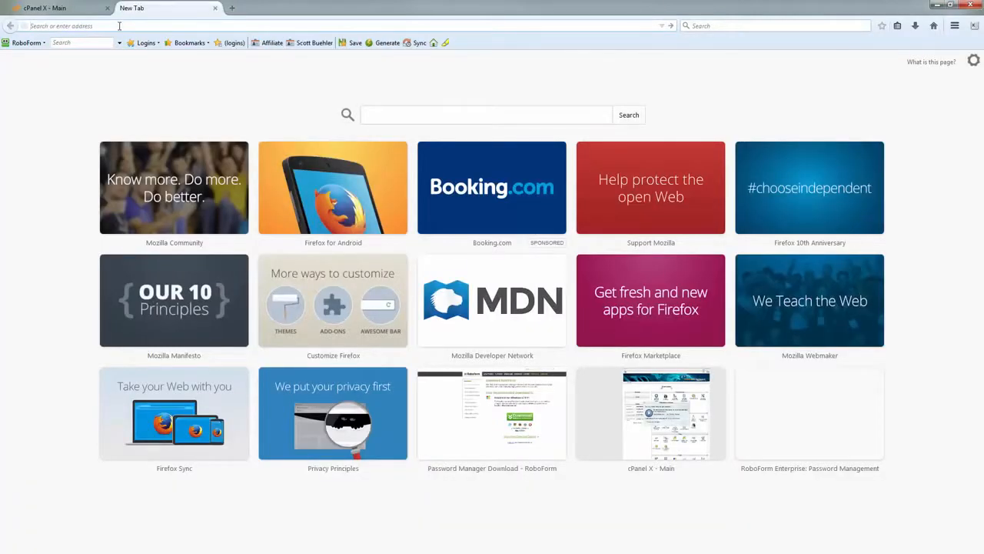
text(wordpress)
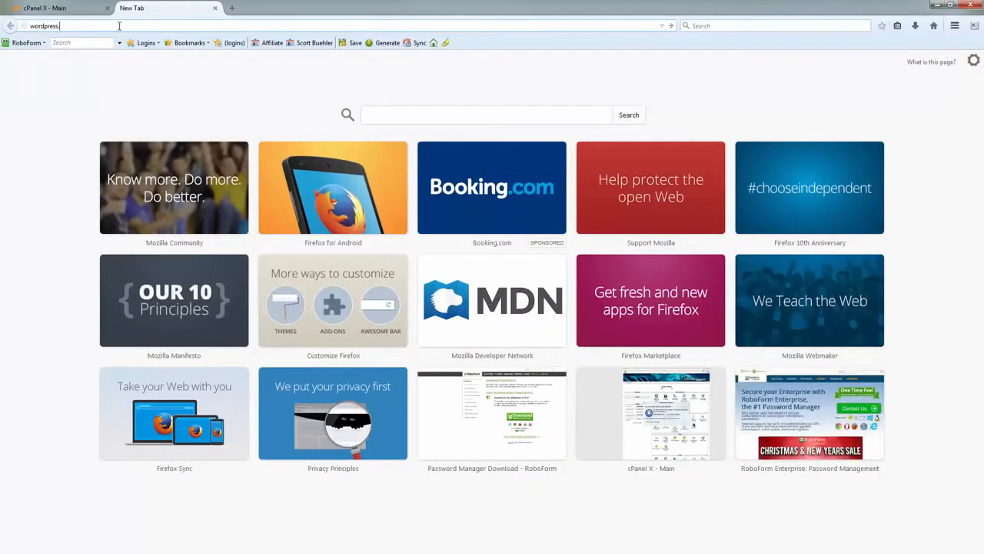
text(.org)
key(Return)
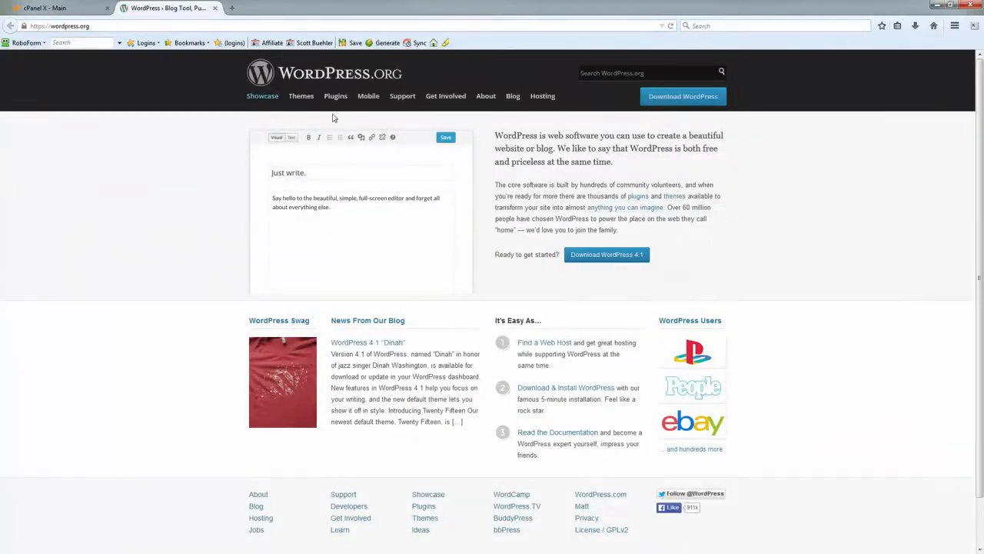
Download the WordPress 4.1 zip and save it to the Desktop as wordpress-4.1.zip.
click(607, 254)
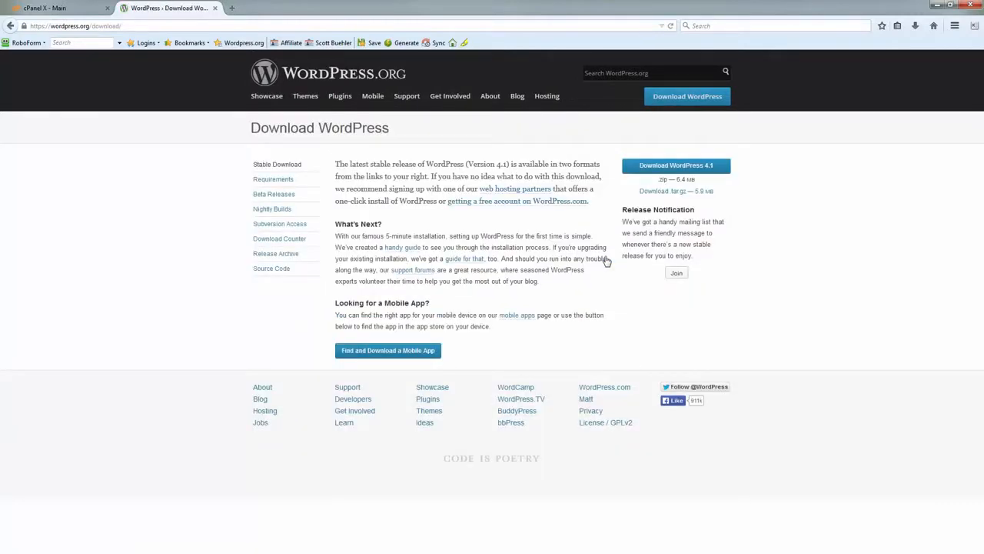
click(675, 170)
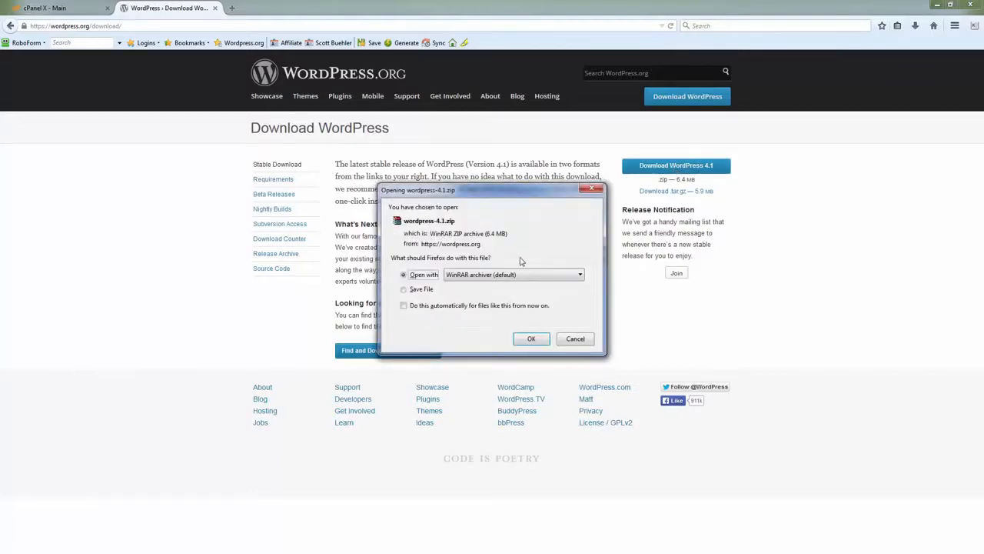
click(425, 291)
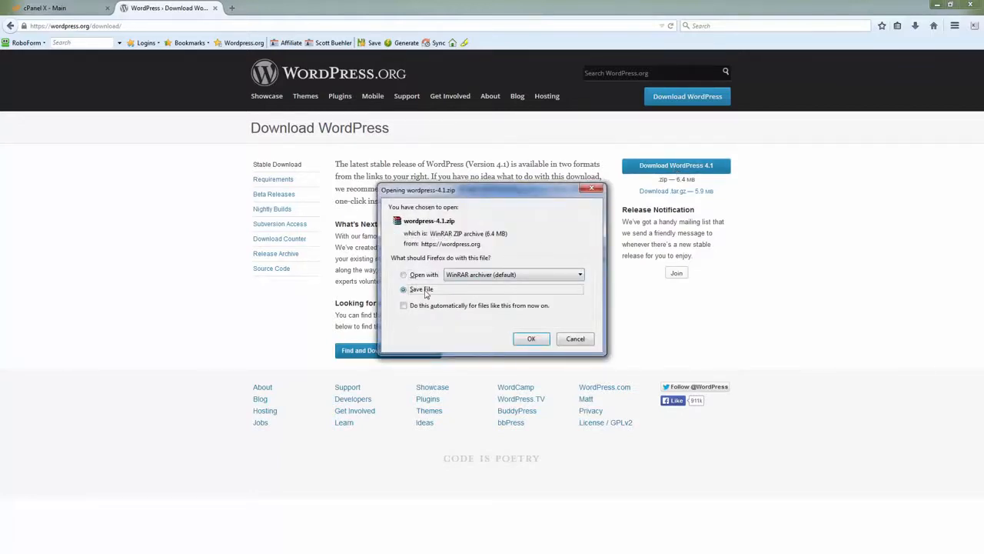
click(531, 339)
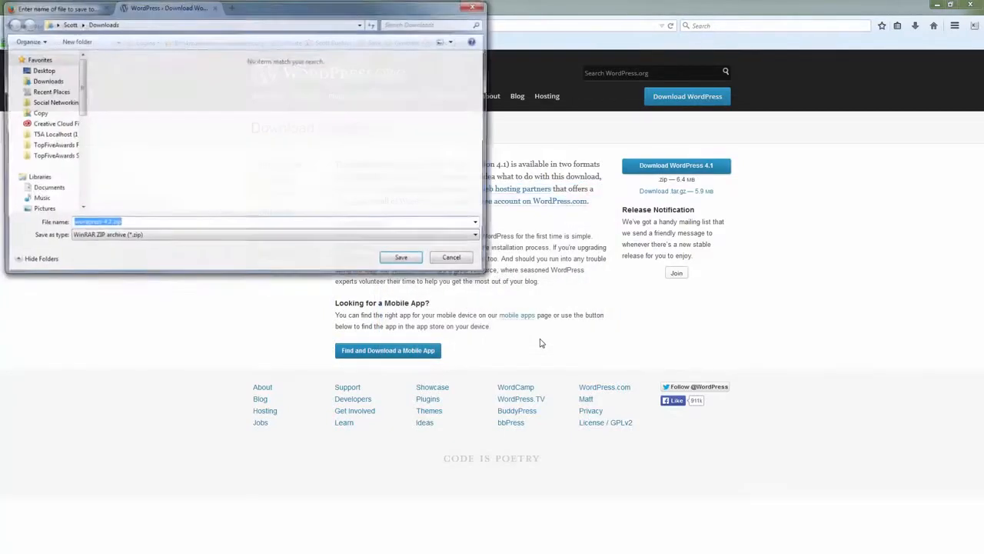
click(40, 71)
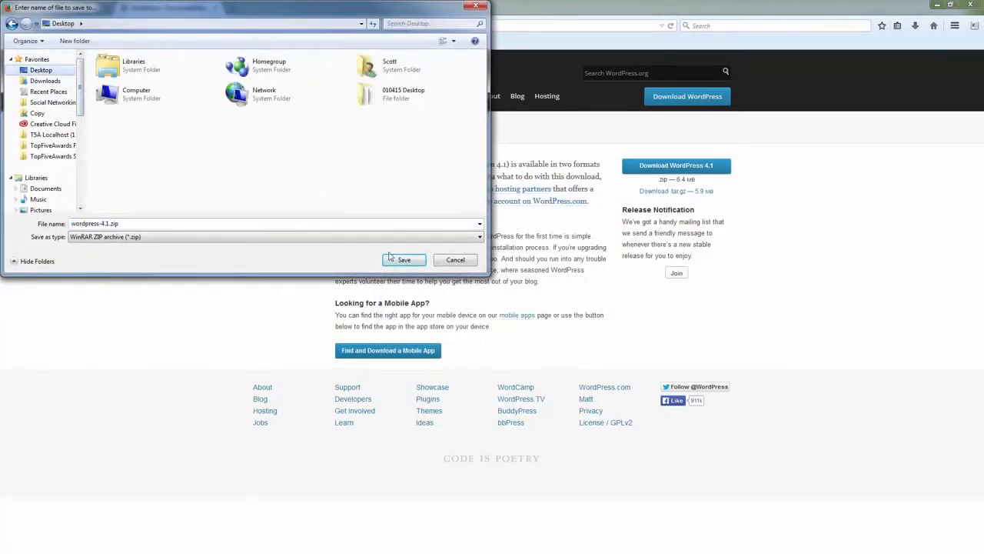
click(406, 260)
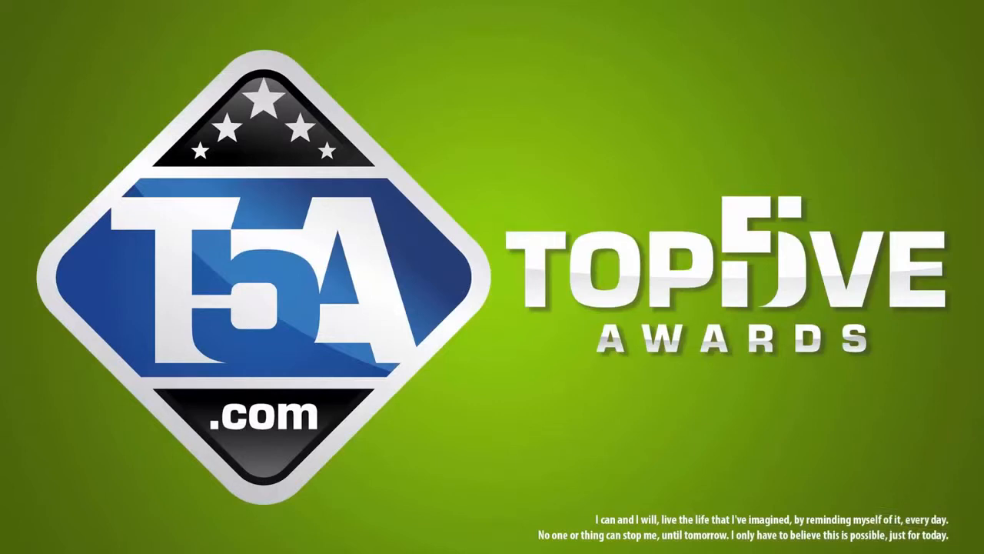
Extract the downloaded archive on the desktop into its own wordpress-4.1 folder.
drag(983, 223, 943, 38)
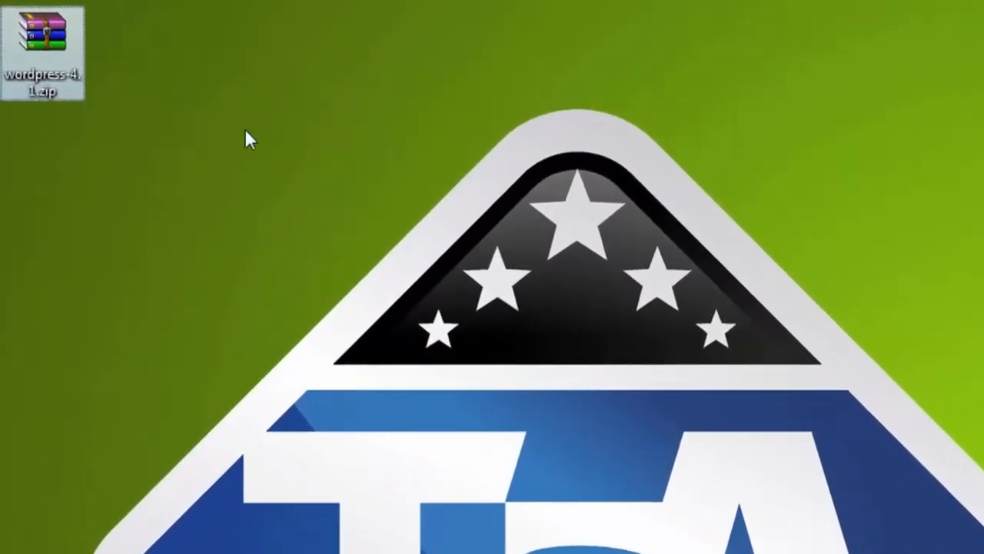
drag(54, 138, 62, 163)
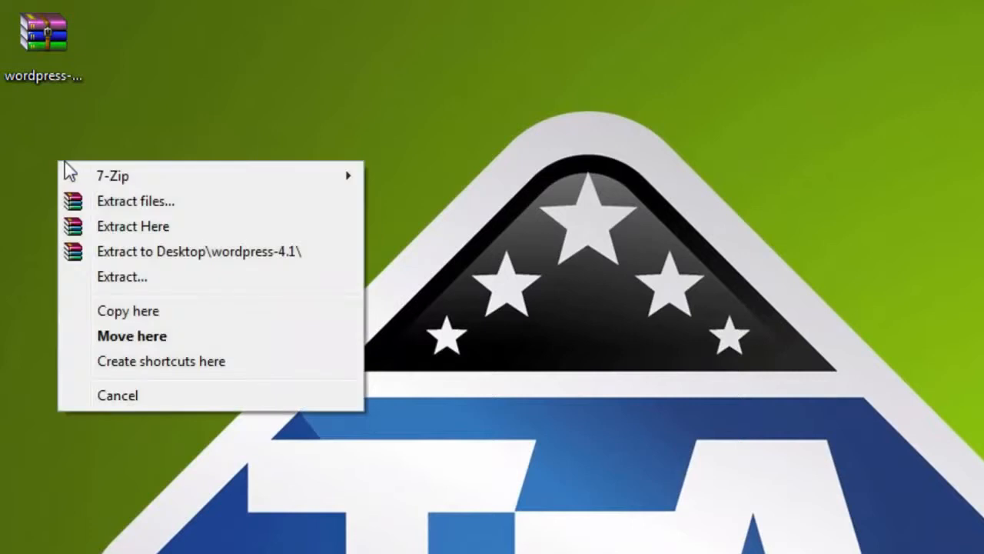
click(160, 253)
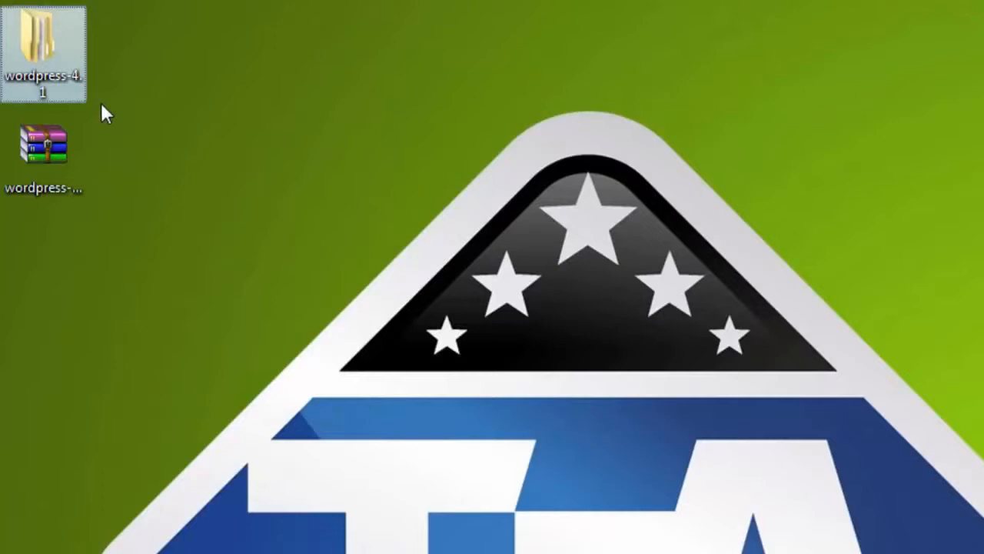
Rename wp-config-sample.php in the extracted wordpress folder as wp-config.php.
double_click(45, 56)
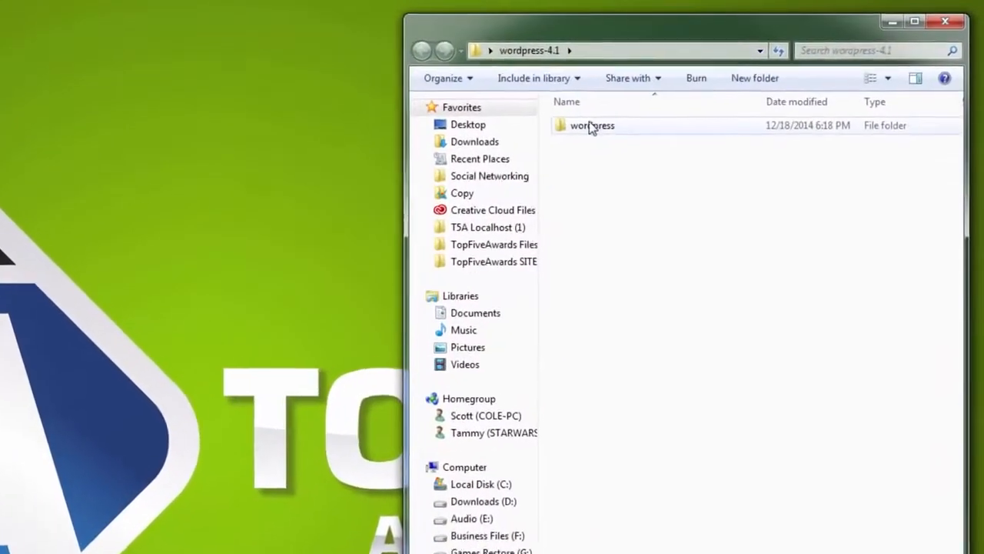
double_click(591, 127)
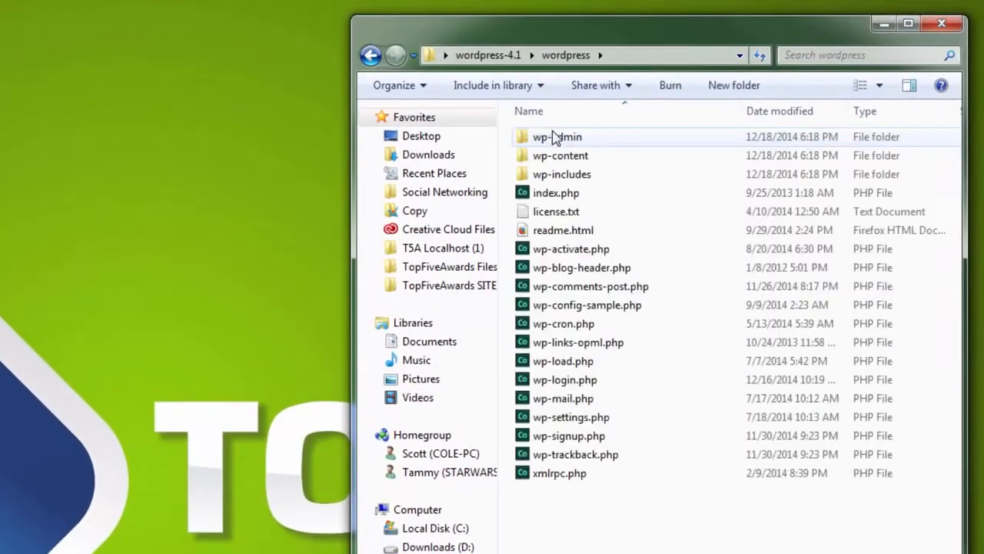
click(569, 307)
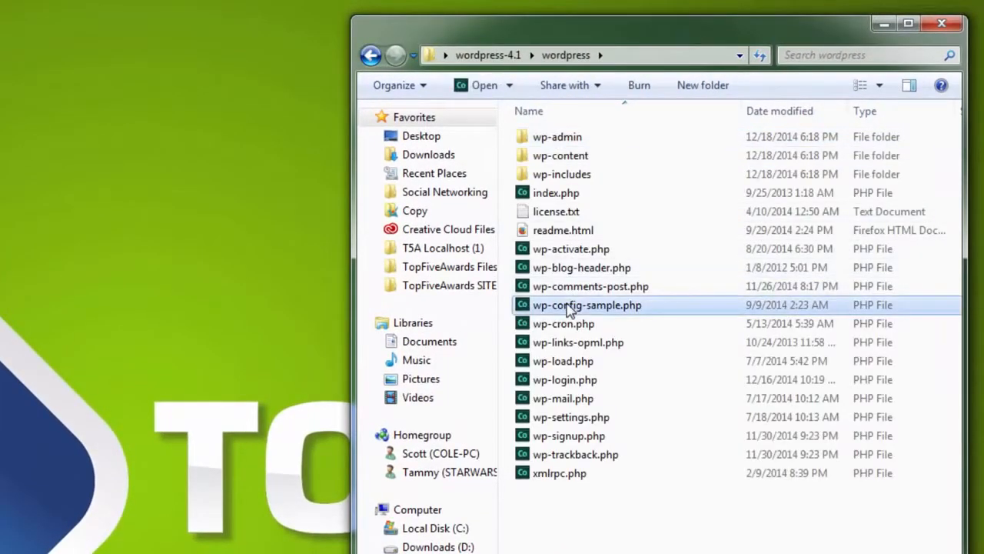
click(570, 307)
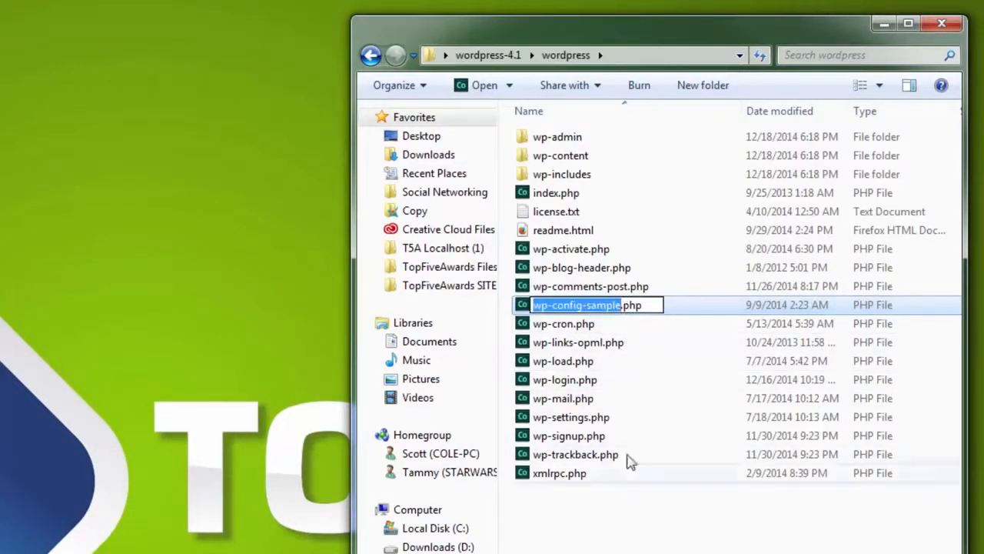
click(628, 308)
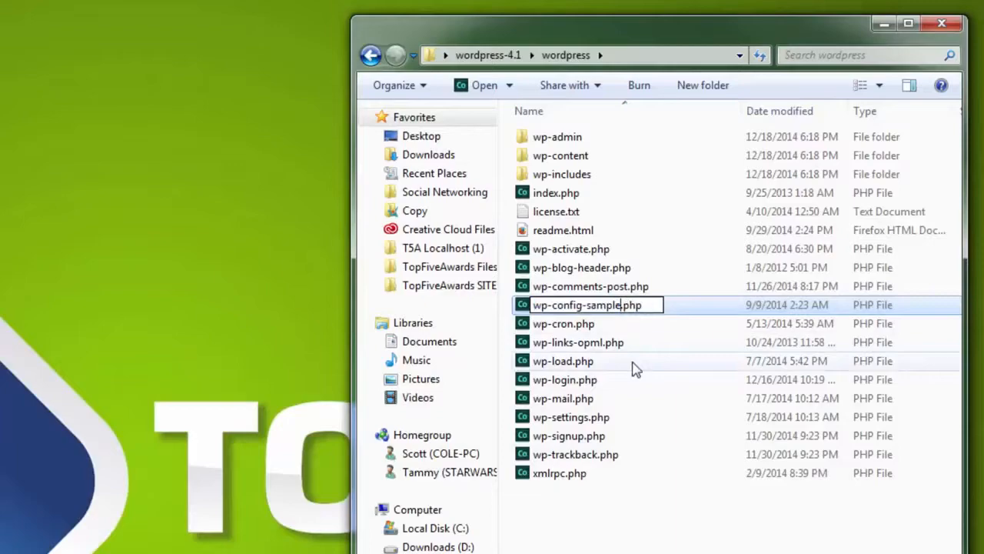
key(BackSpace)
key(BackSpace)
key(BackSpace)
key(BackSpace)
key(BackSpace)
key(BackSpace)
key(BackSpace)
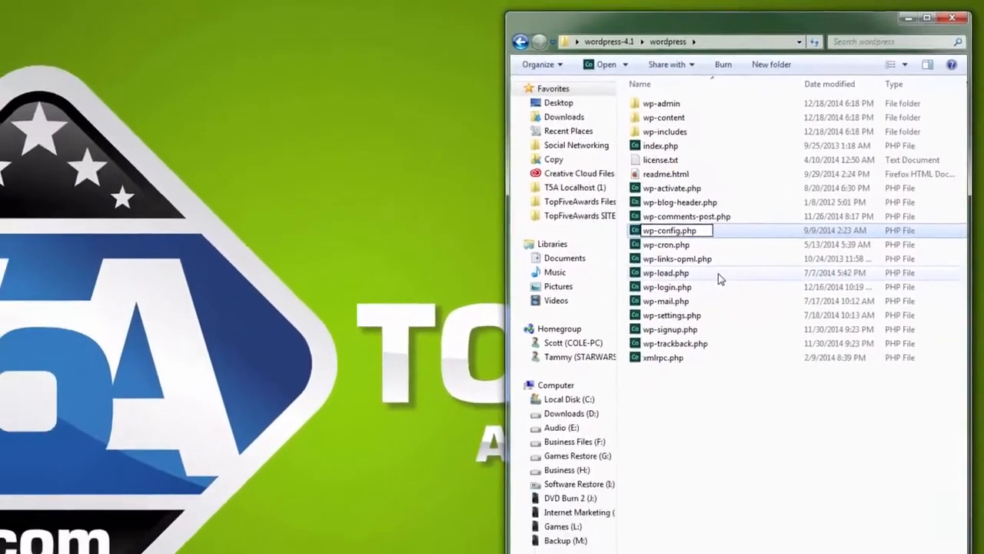
key(Return)
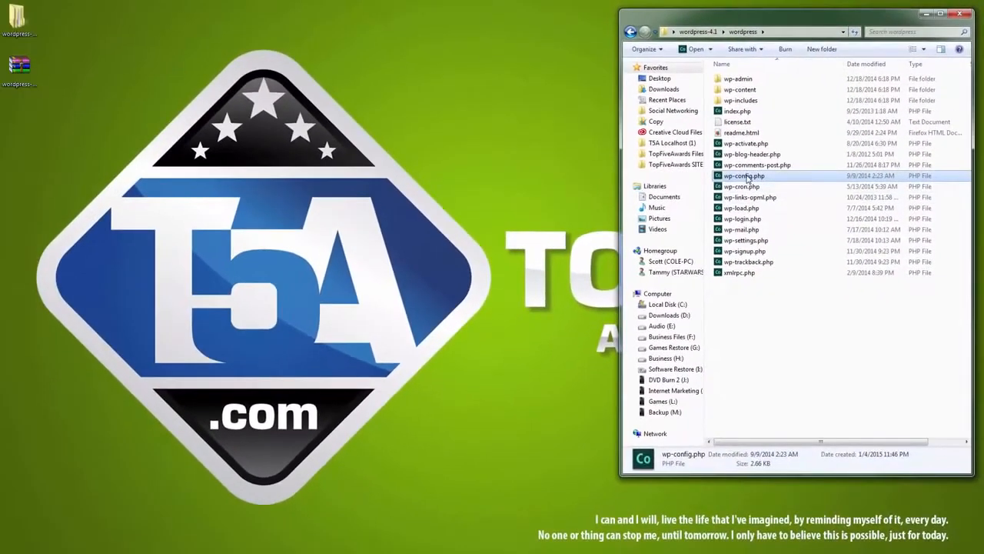
Copy wp-config.php from the wordpress folder to the desktop and close the folder window.
drag(747, 179, 88, 130)
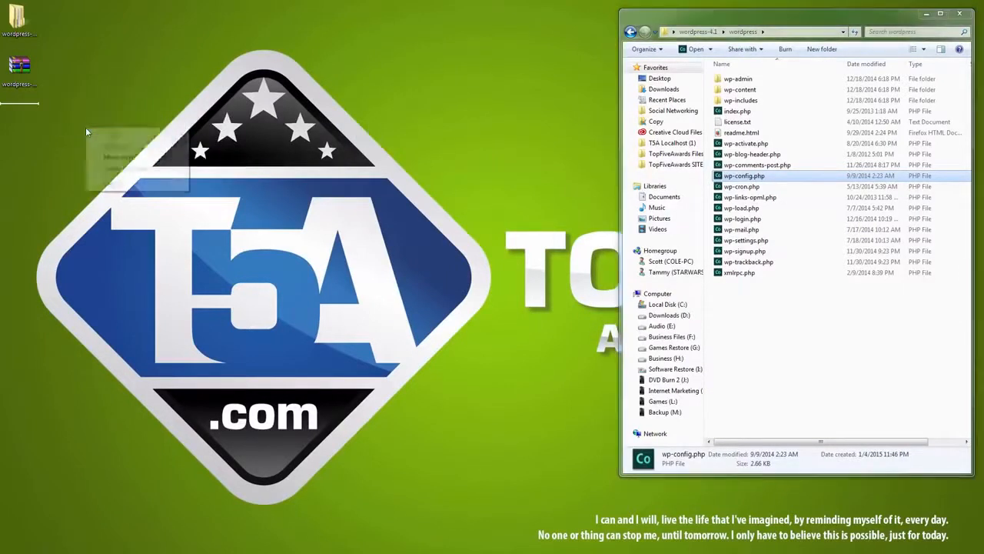
click(112, 146)
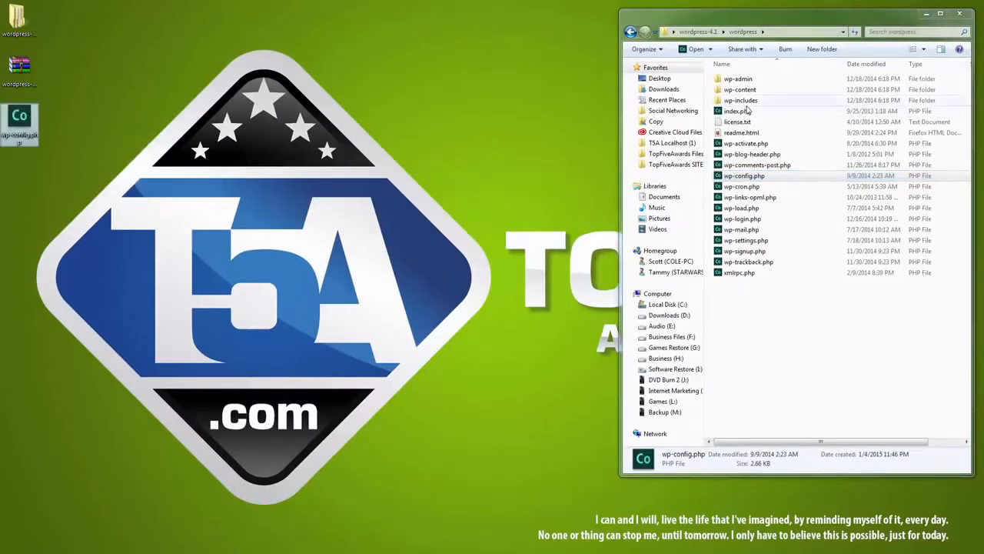
click(960, 13)
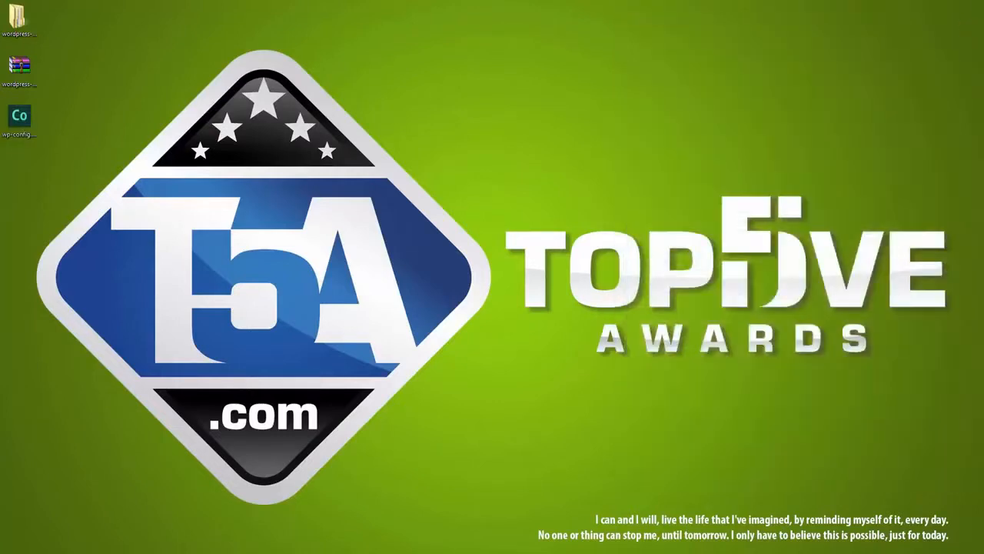
Return to cPanel in the browser, close the WordPress page, and open File Manager at the Web Root in a smaller window.
key(alt+Tab)
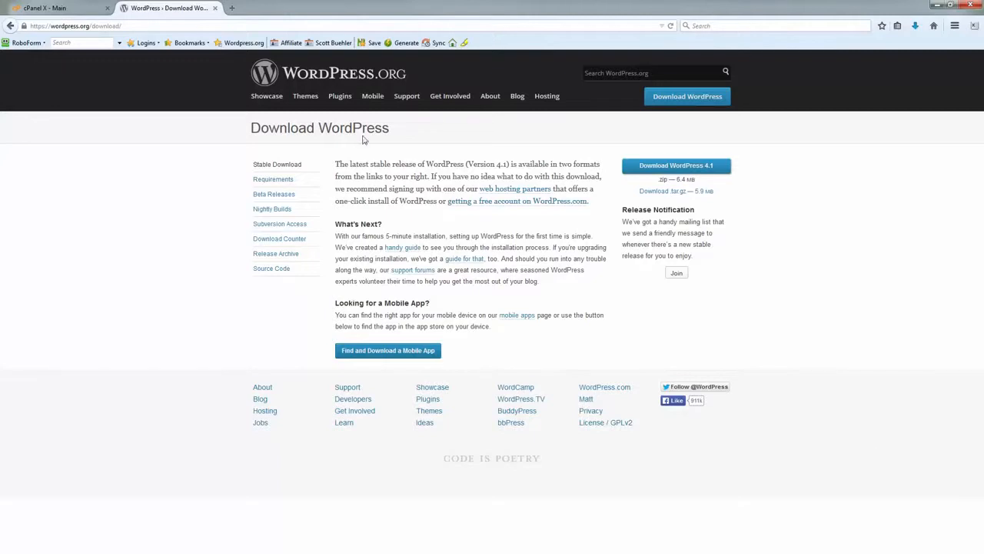
click(216, 10)
scroll(539, 378, down, 2)
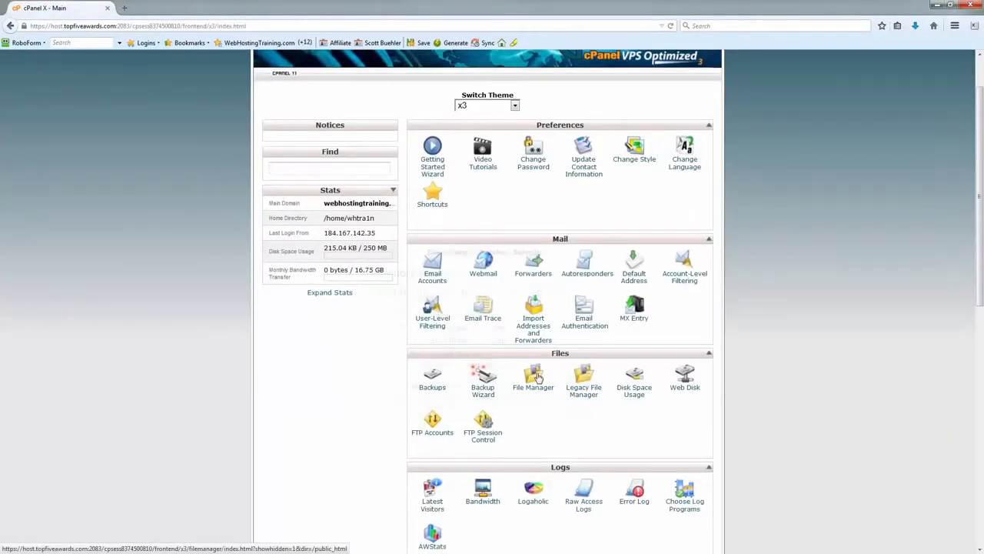
click(538, 378)
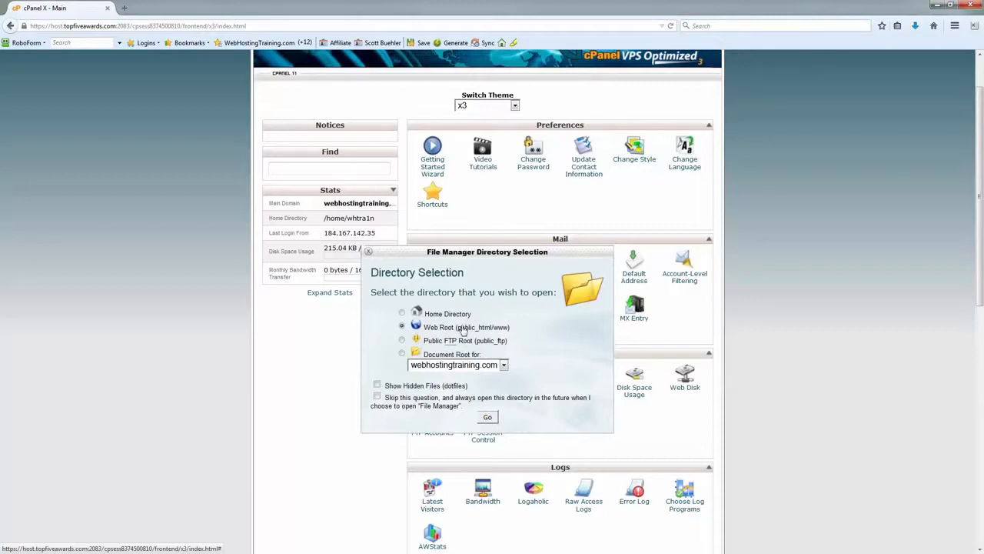
click(489, 418)
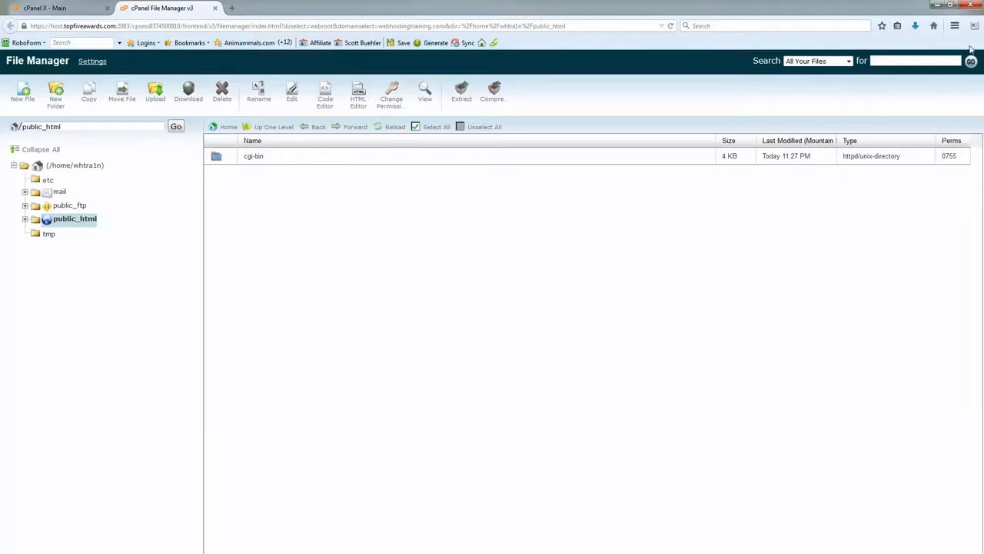
click(954, 5)
drag(498, 25, 700, 32)
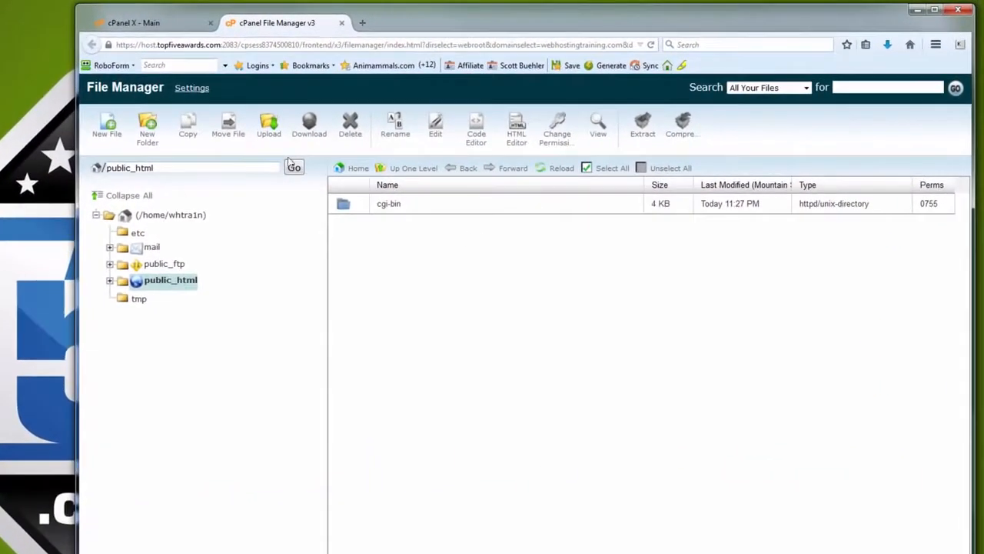
Upload wordpress-4.1.zip from the Desktop to public_html and reload the file listing.
click(268, 123)
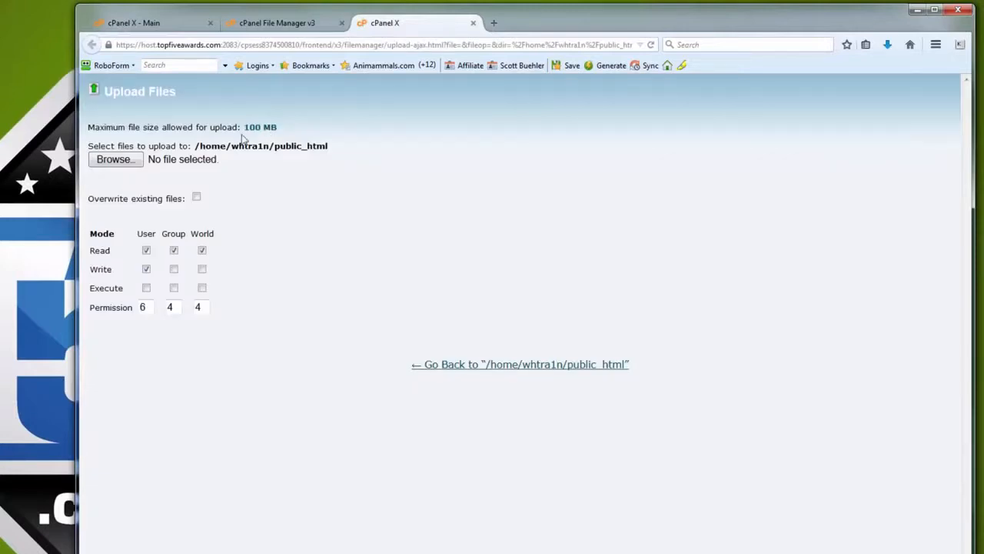
click(138, 165)
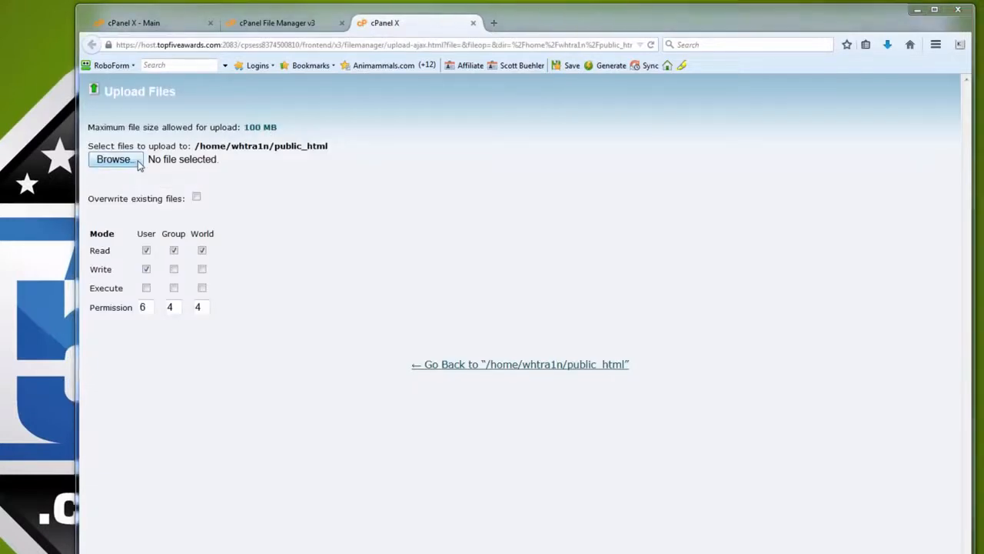
click(257, 189)
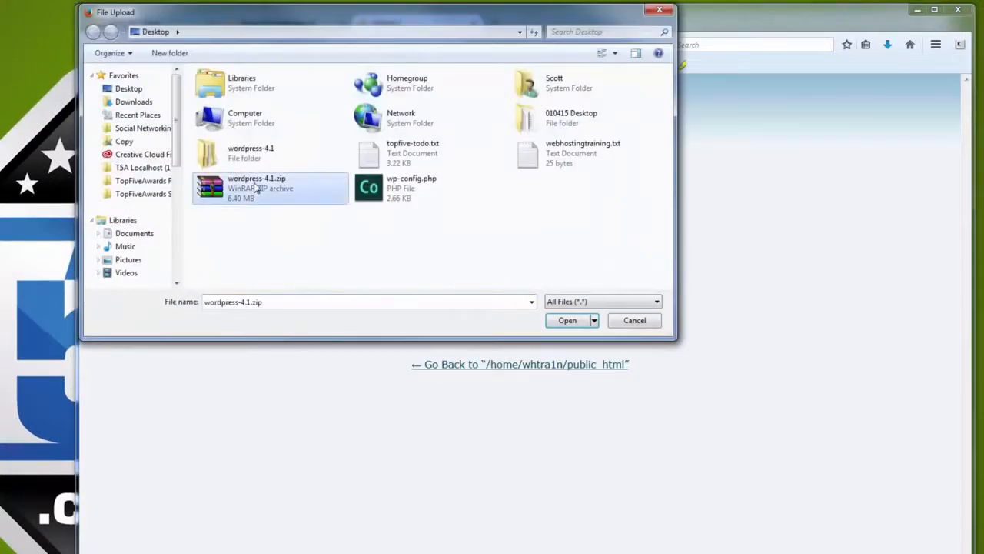
click(560, 322)
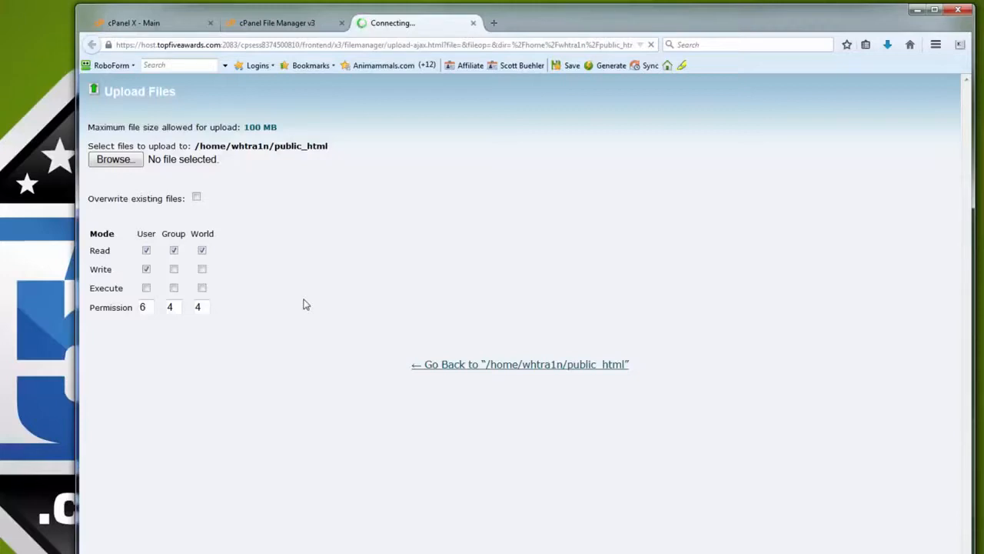
click(474, 24)
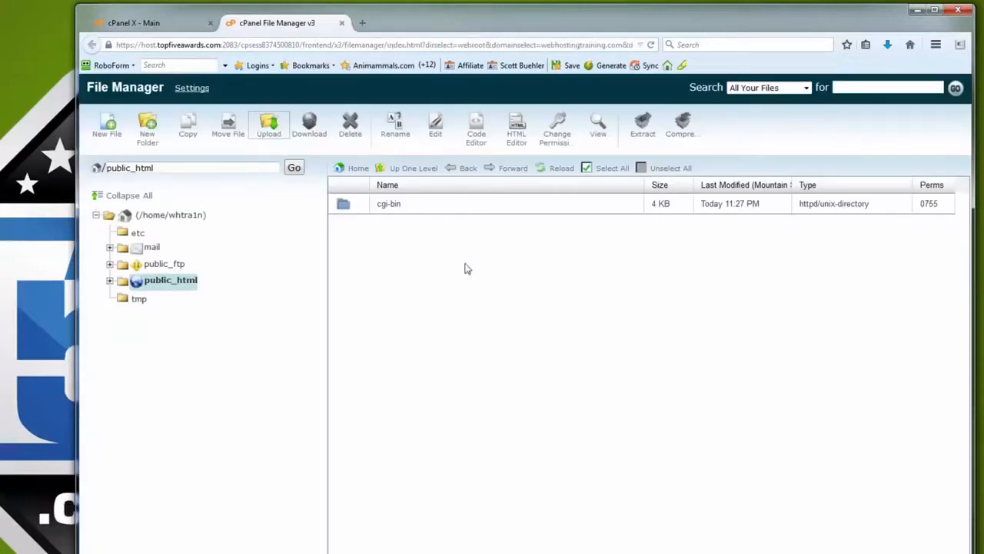
click(554, 173)
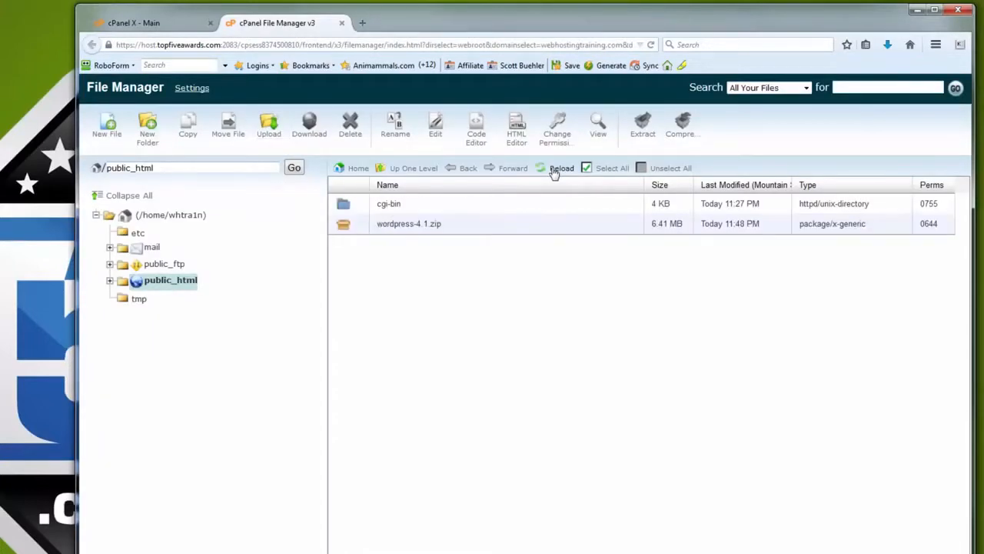
Extract wordpress-4.1.zip into /public_html and close the extraction results.
click(455, 227)
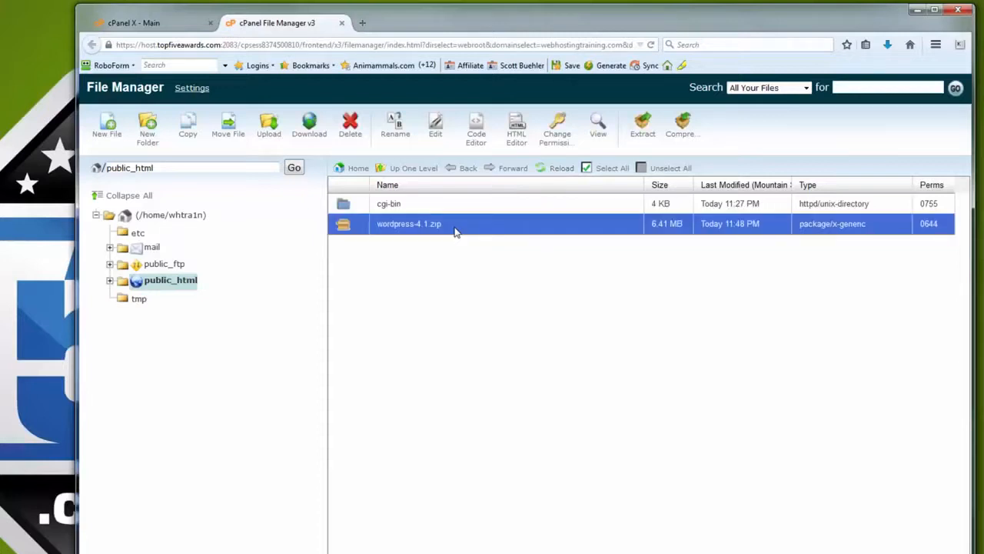
right_click(454, 232)
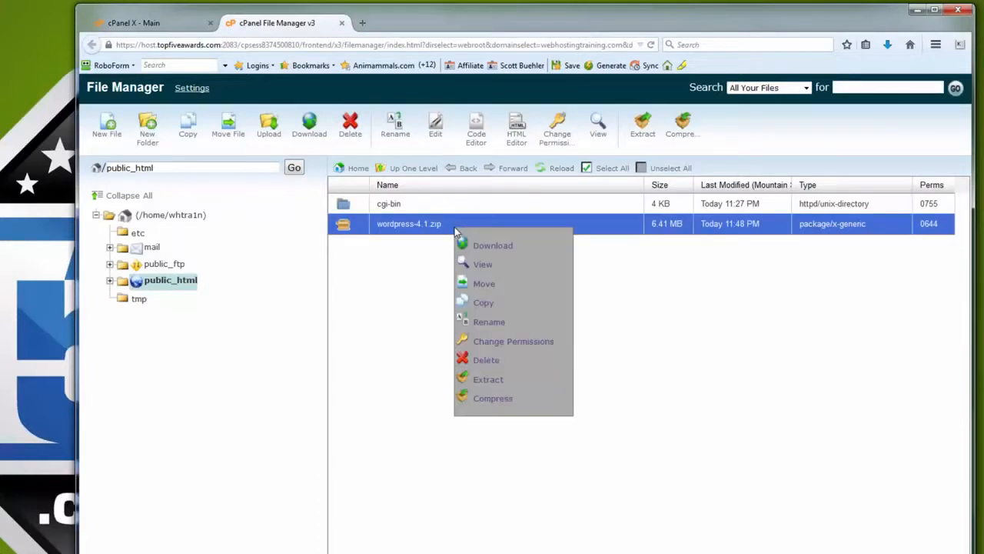
click(487, 380)
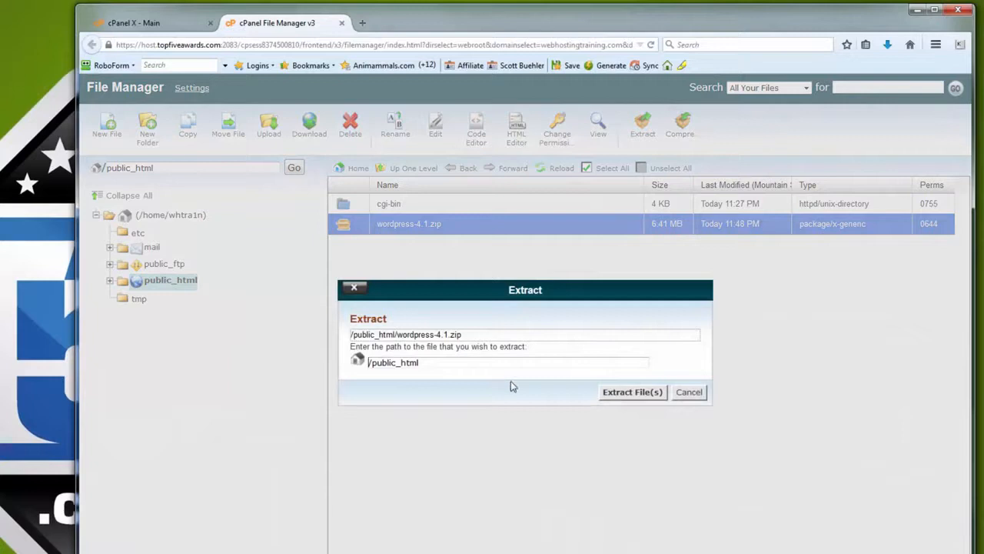
click(622, 395)
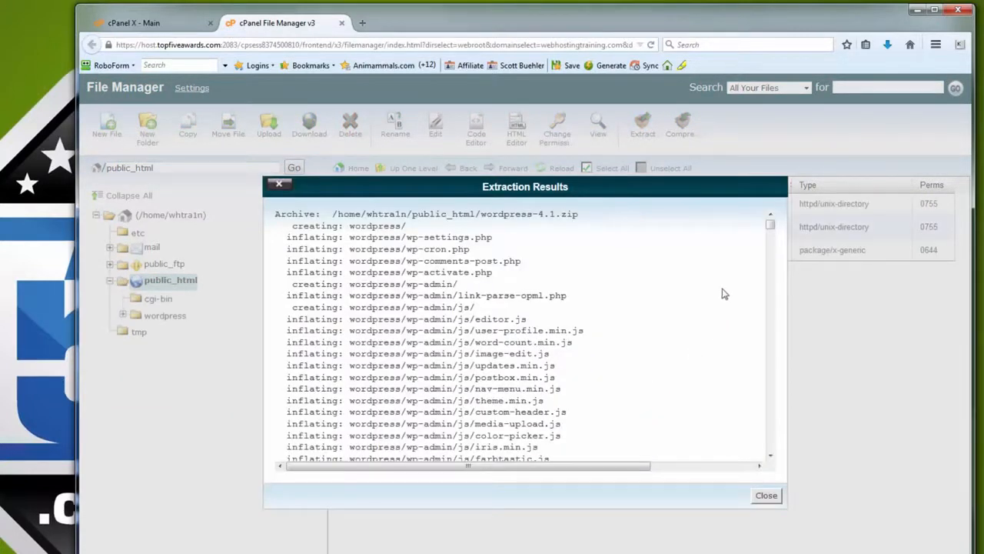
click(771, 496)
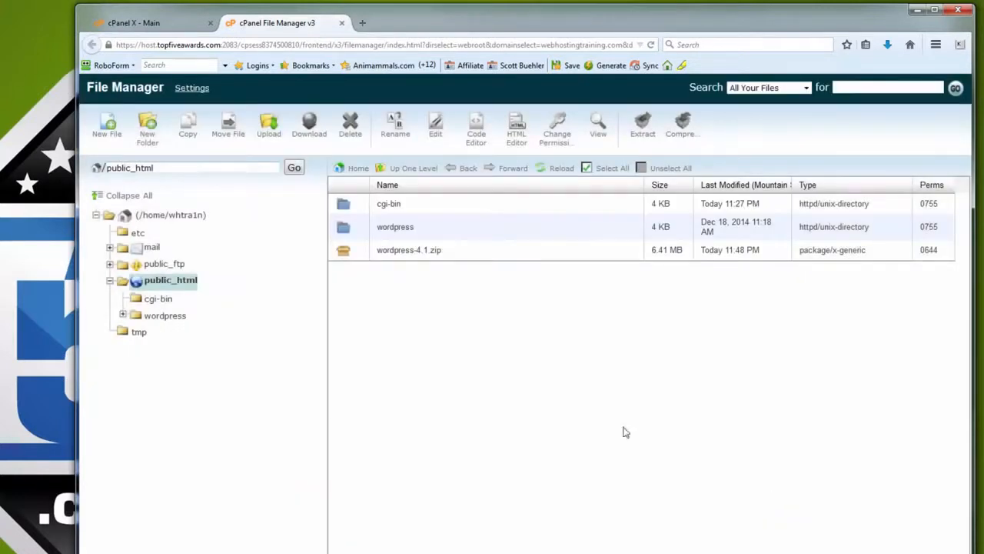
Delete the wordpress-4.1.zip archive from public_html.
click(450, 254)
right_click(450, 252)
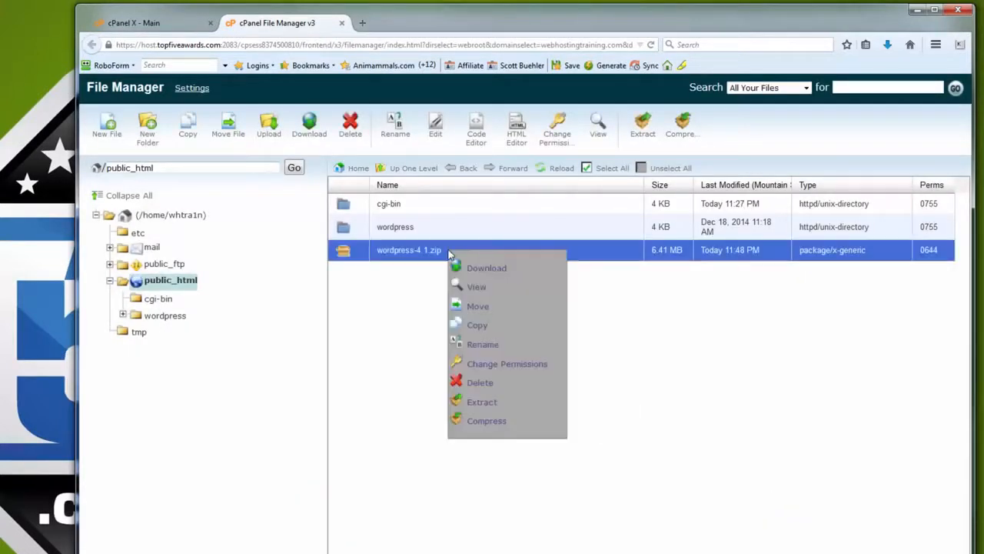
click(482, 383)
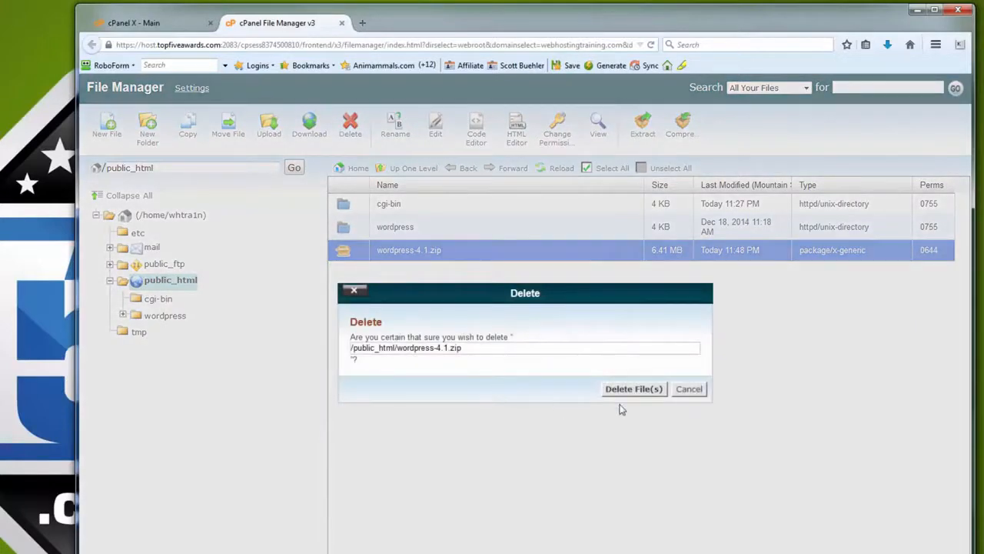
click(625, 389)
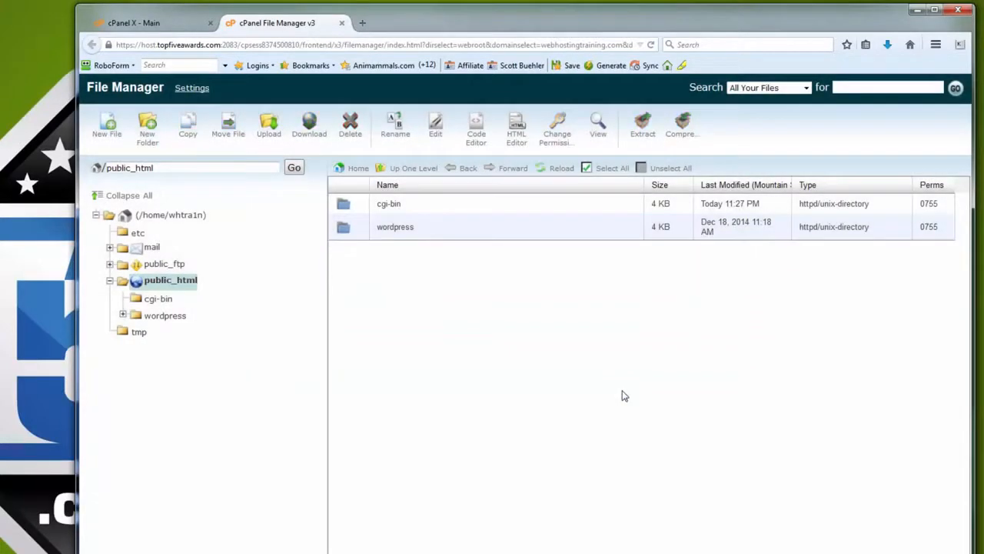
Move all files and folders inside the wordpress folder to /public_html/.
double_click(442, 232)
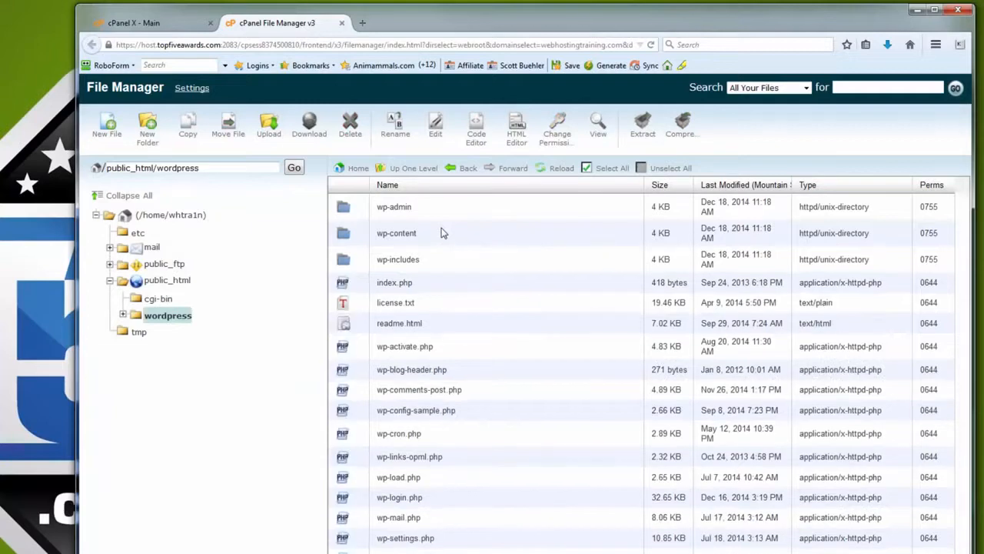
click(606, 168)
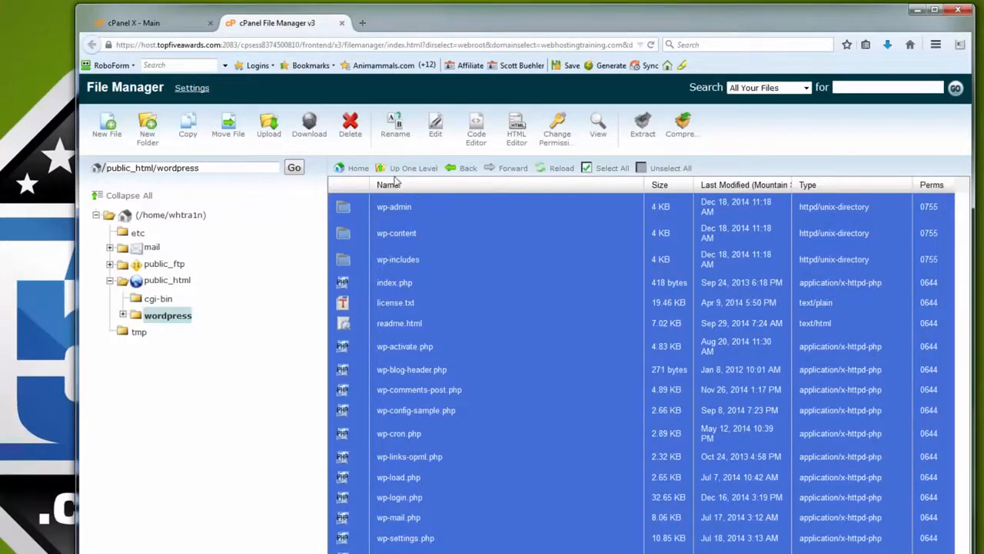
click(228, 126)
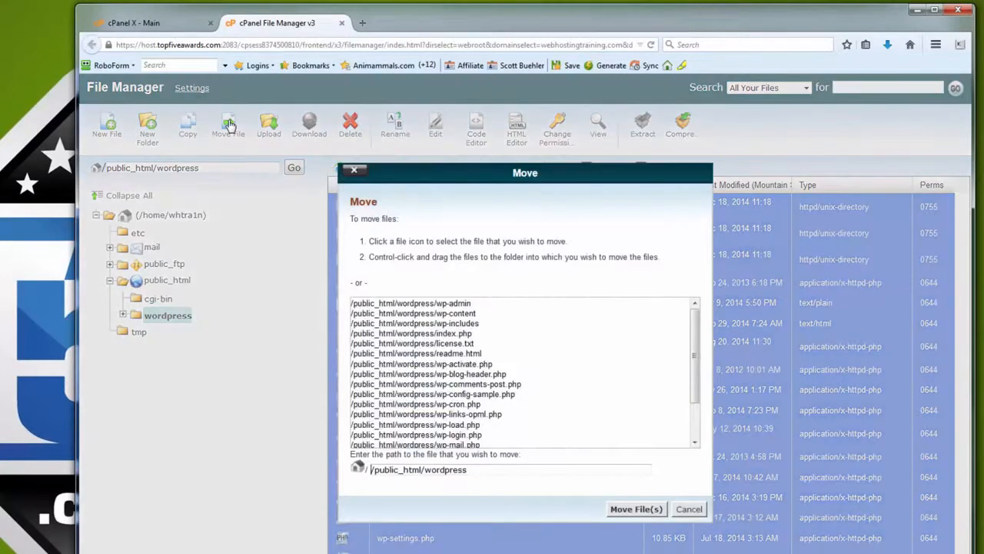
click(477, 468)
key(BackSpace)
key(BackSpace)
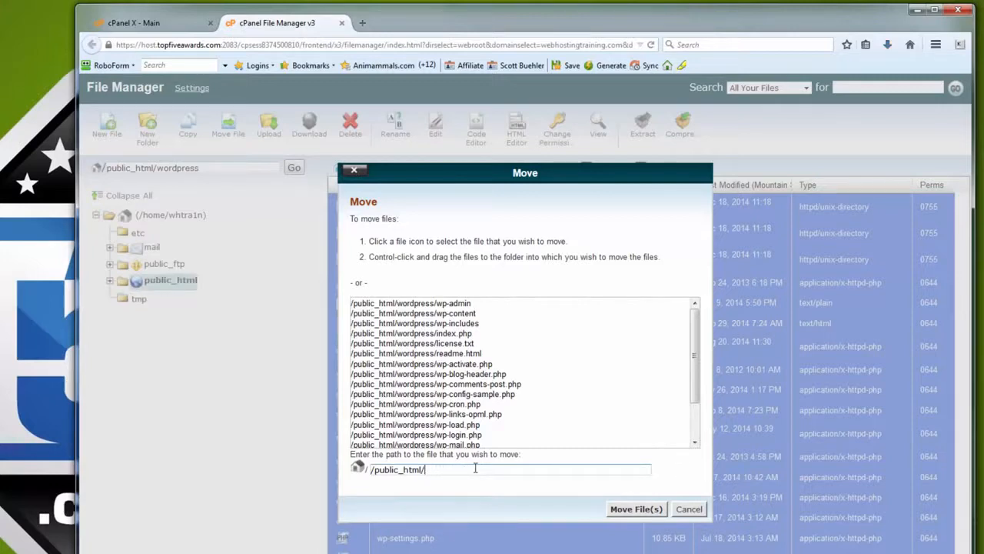
click(621, 513)
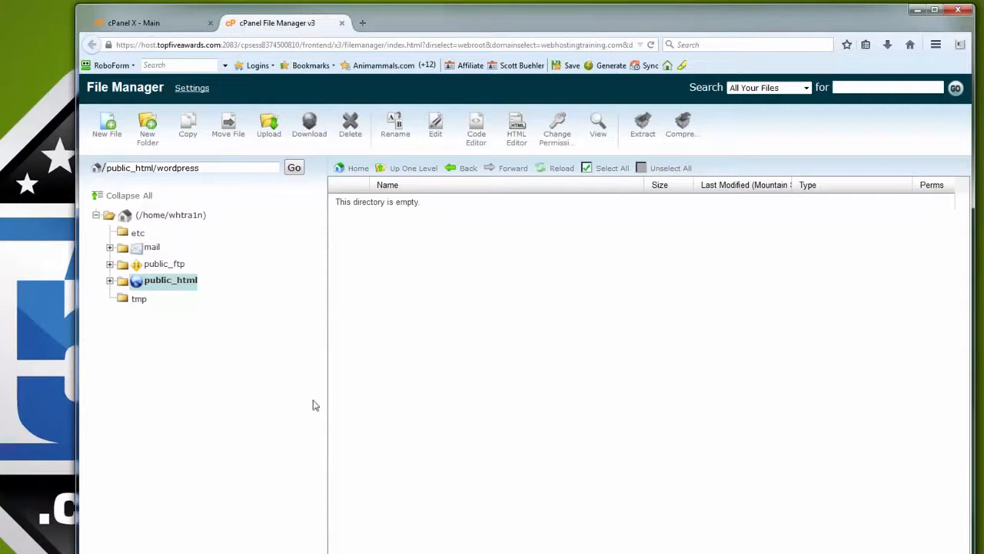
Return to public_html and delete the emptied wordpress folder.
click(166, 282)
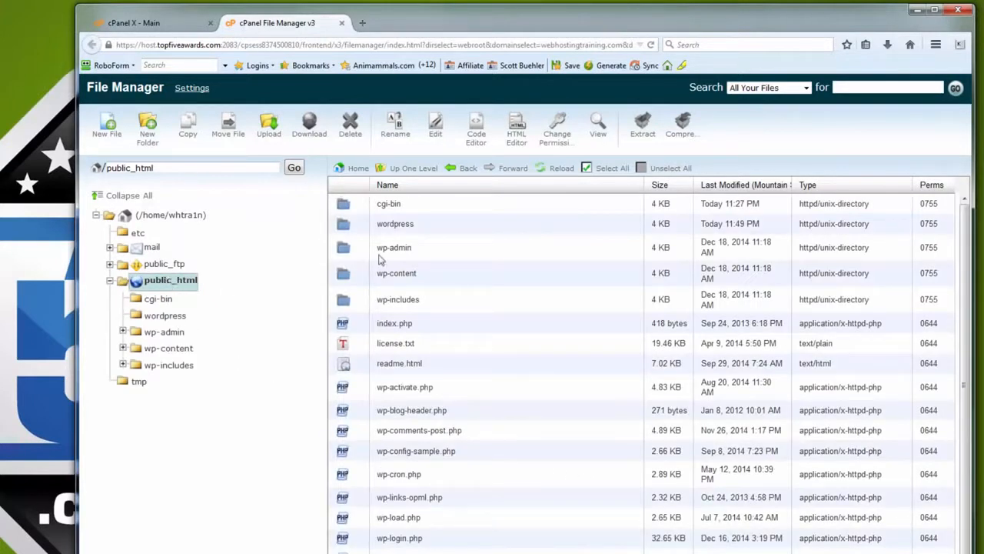
click(429, 225)
right_click(429, 224)
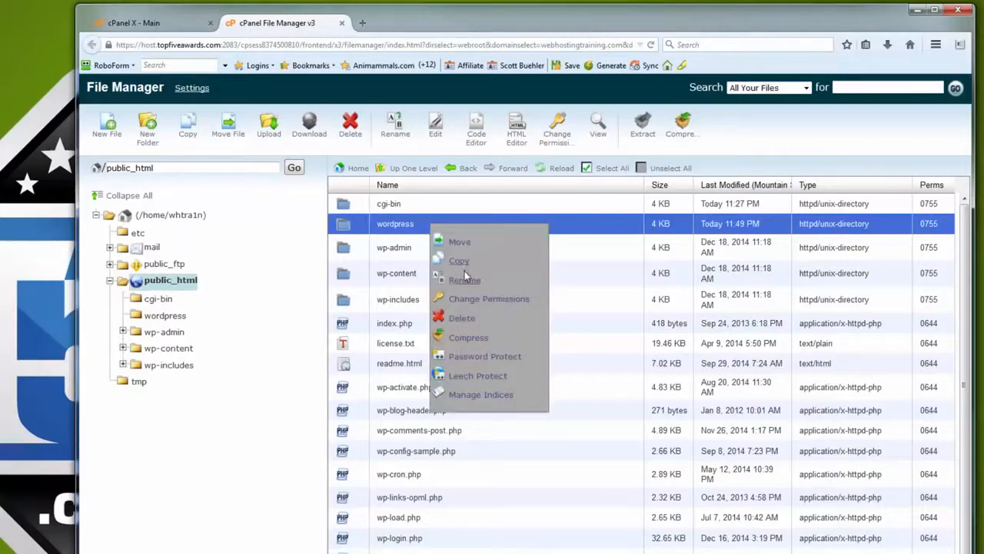
click(462, 318)
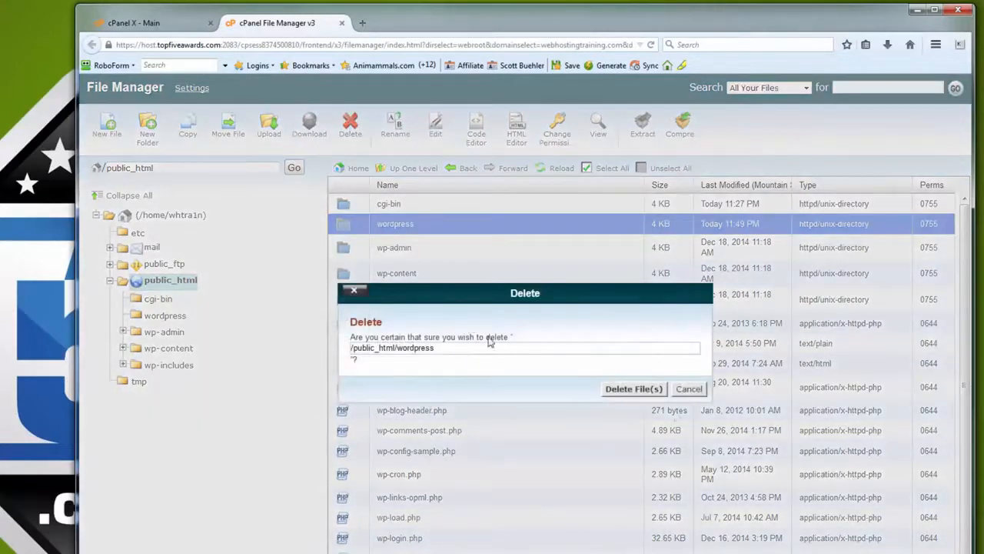
click(633, 389)
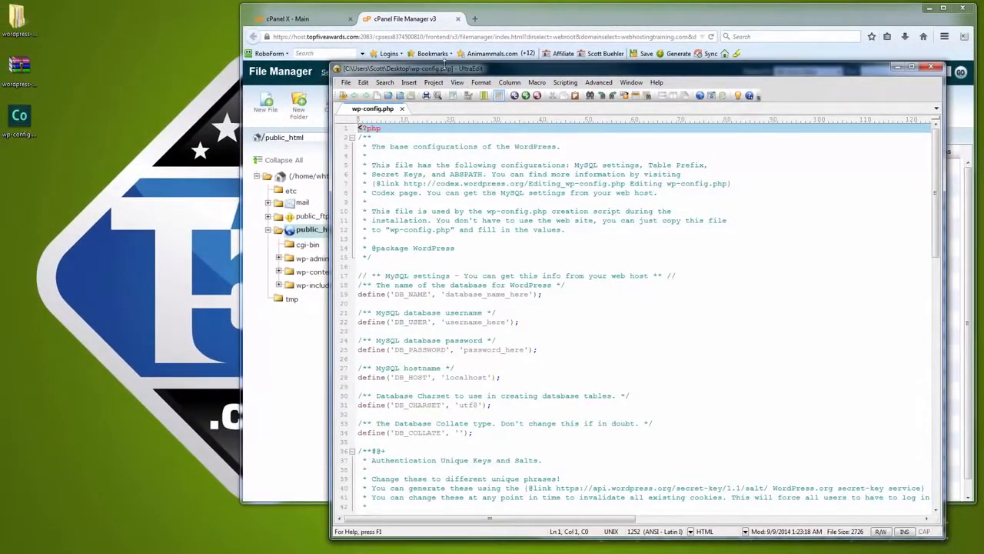
Arrange the UltraEdit window with wp-config.php and the browser window side by side, each filling half the screen.
drag(442, 71, 116, 24)
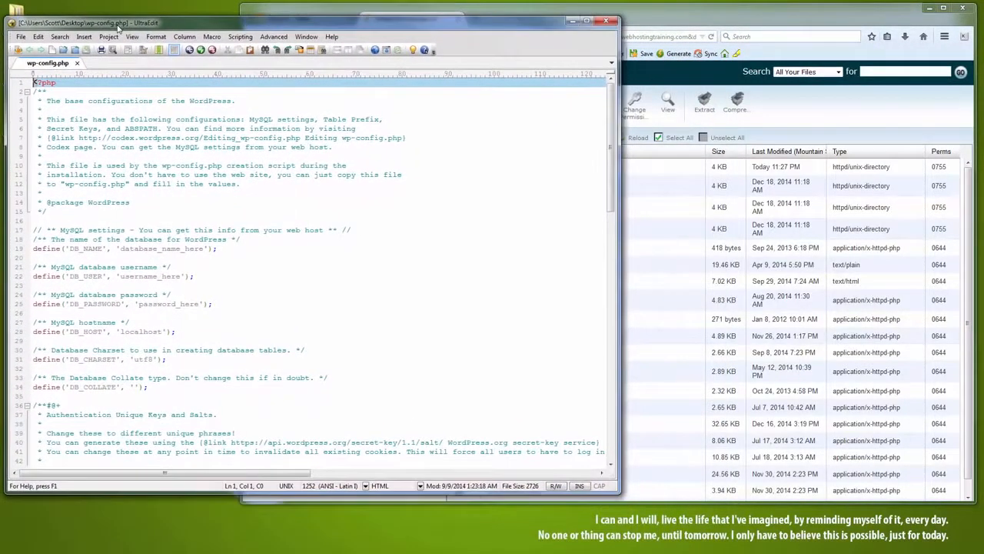
click(805, 106)
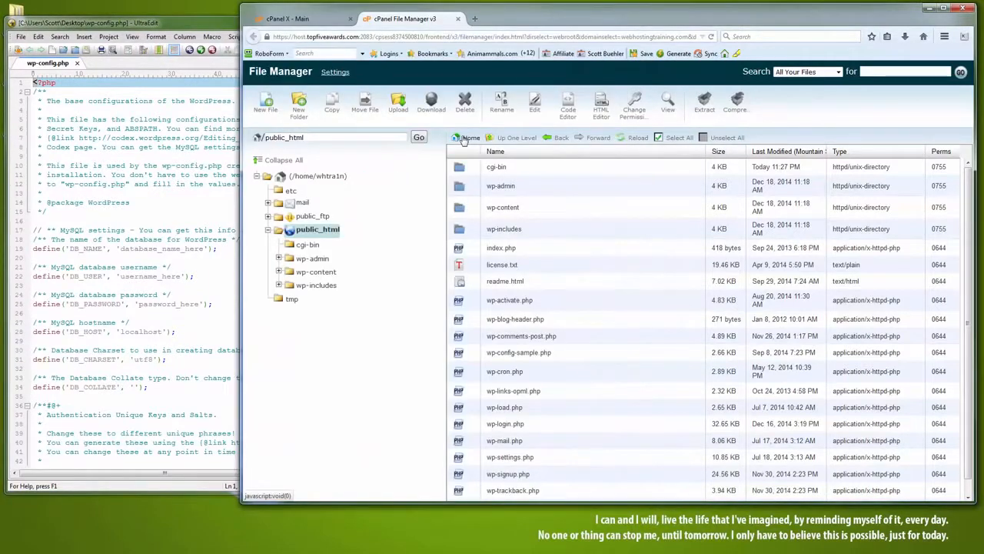
key(super+Right)
click(435, 169)
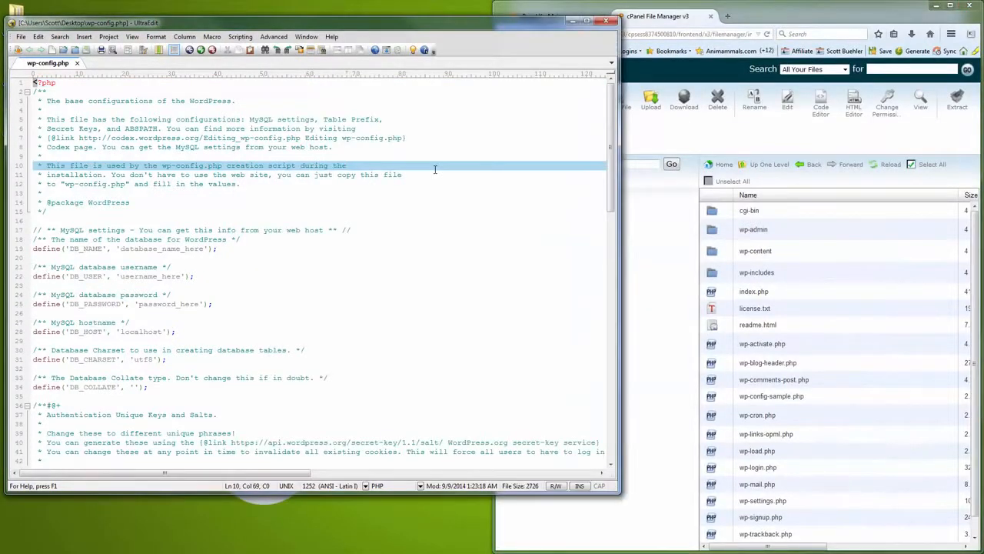
key(super+Left)
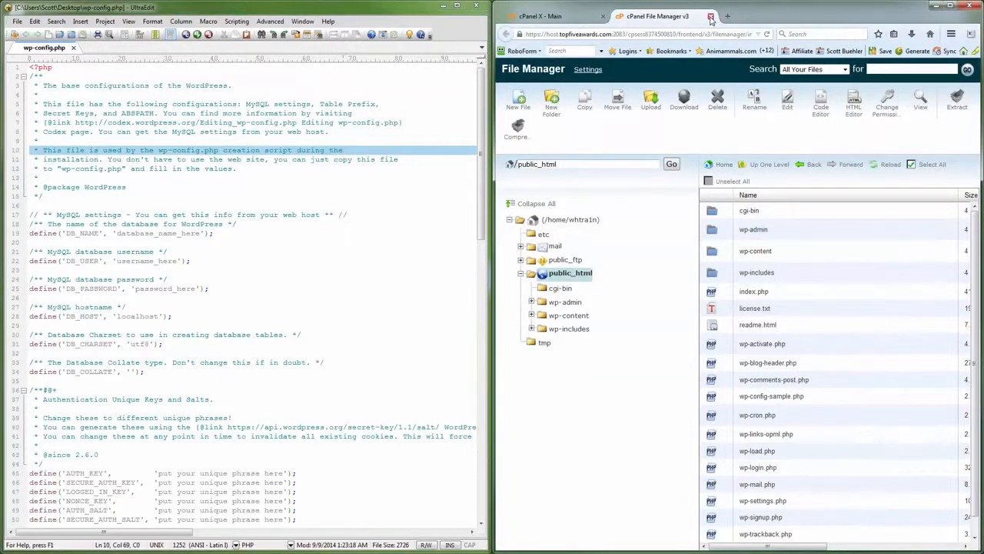
Open MySQL Databases from the cPanel main page and create a new database with the name w0rdpress.
click(553, 16)
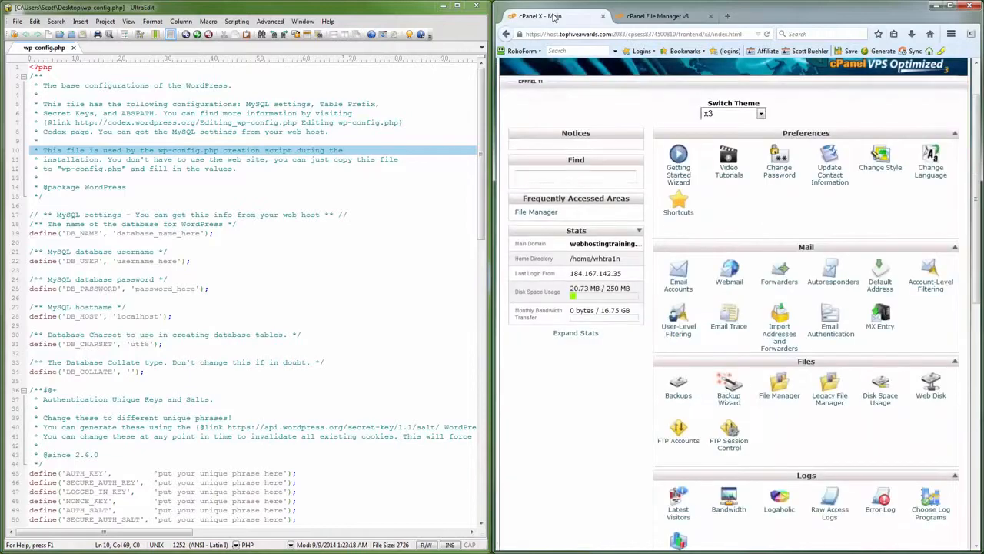
scroll(800, 320, down, 5)
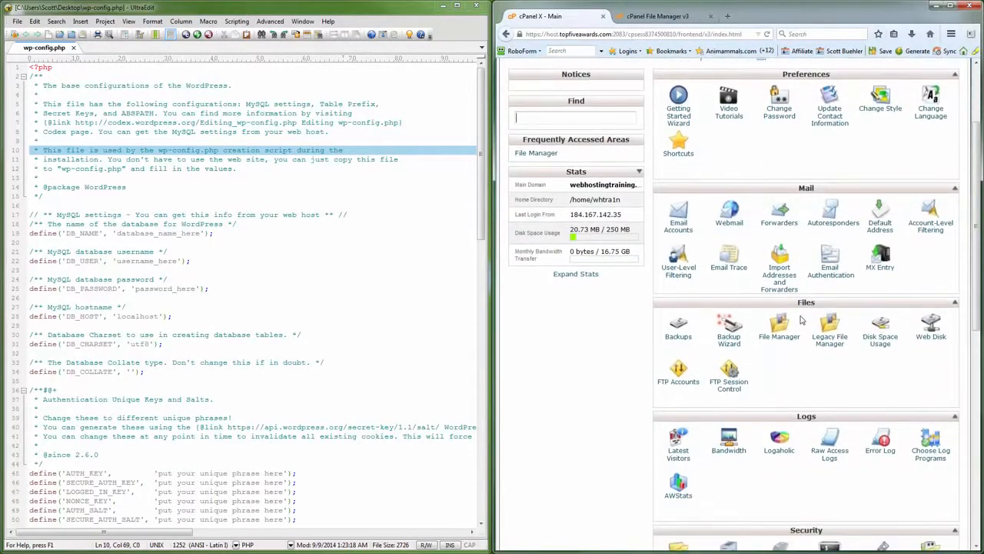
scroll(801, 319, down, 5)
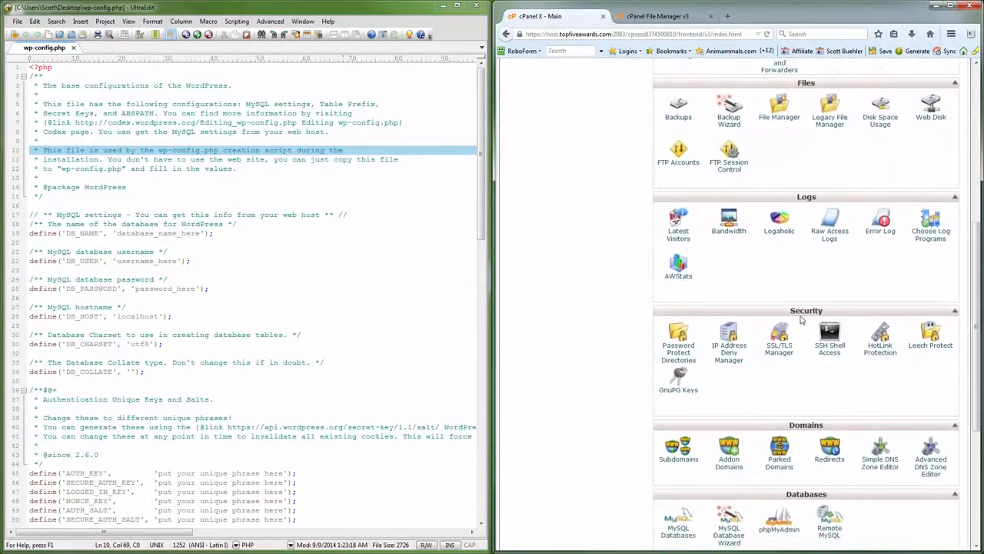
scroll(801, 320, down, 2)
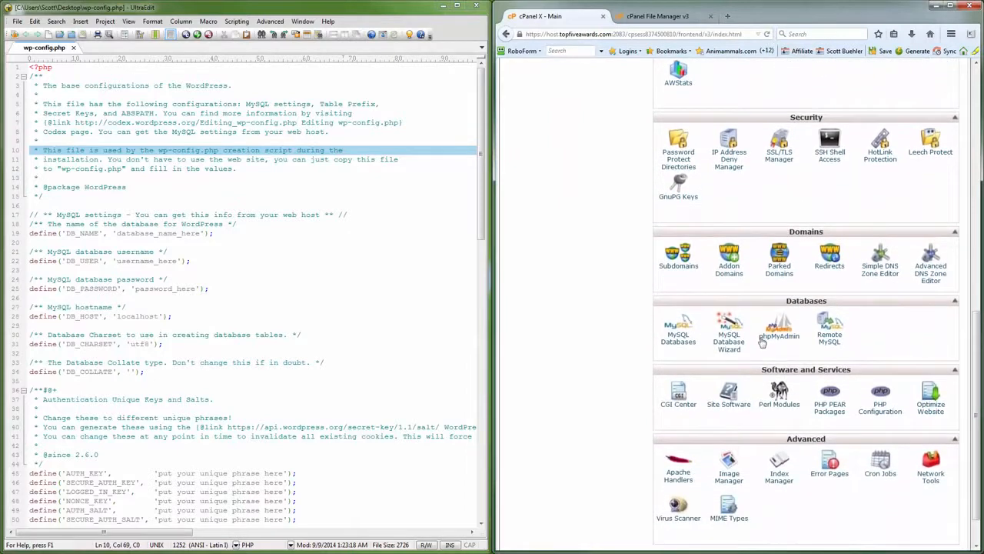
click(681, 339)
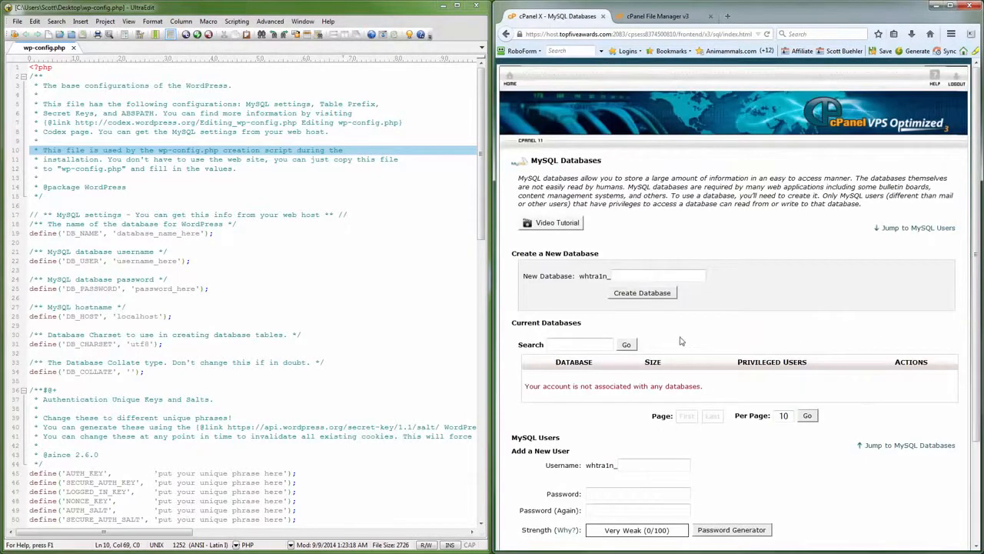
text(w0rdpress)
click(637, 296)
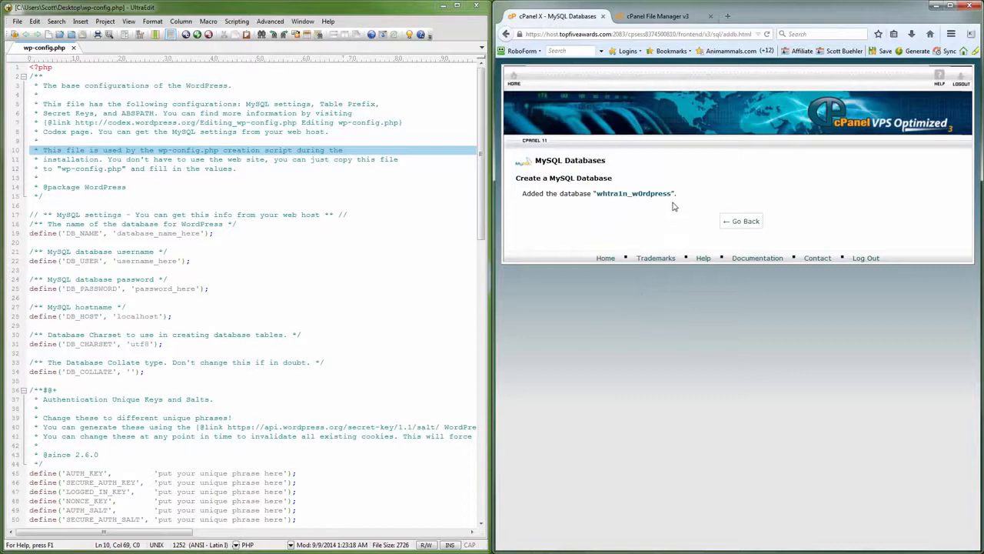
Copy the new database's full name and set DB_NAME in wp-config.php to whtra1n_w0rdpress.
drag(673, 193, 598, 195)
right_click(621, 196)
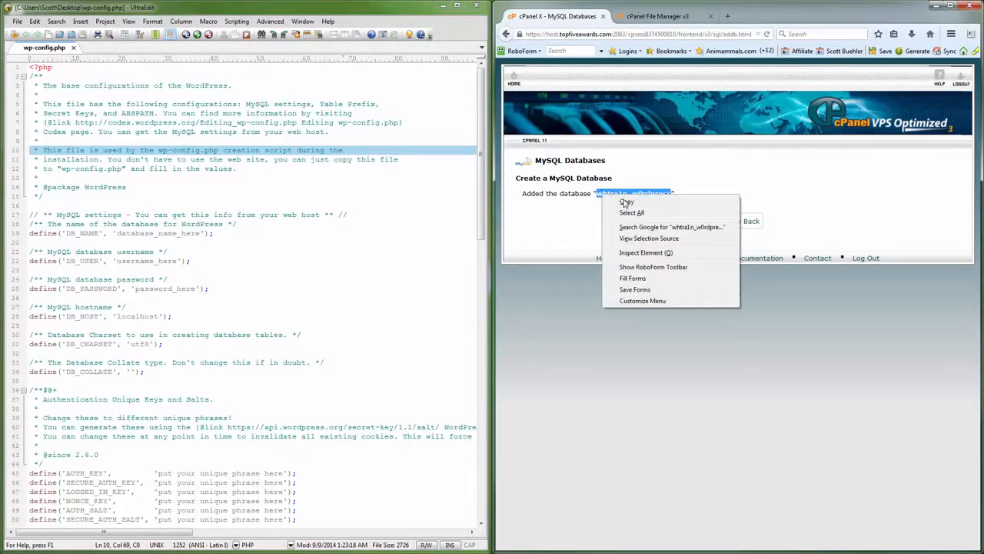
click(626, 202)
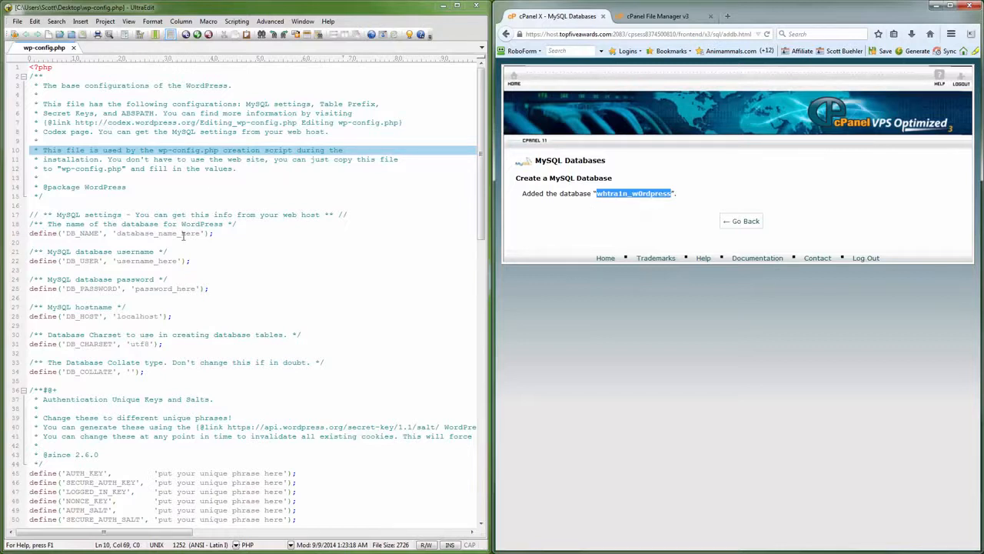
drag(202, 233, 117, 238)
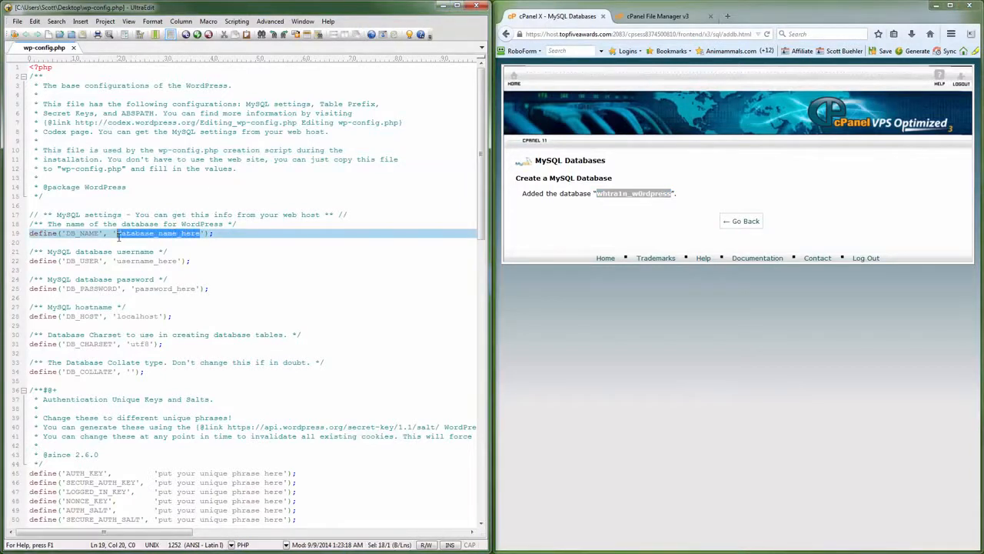
key(ctrl+v)
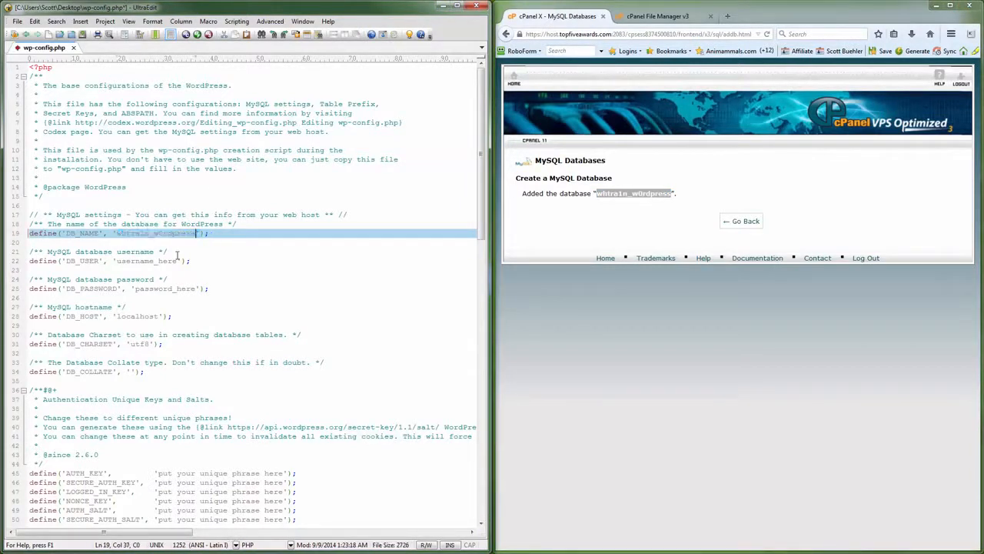
Return to the MySQL Databases page and enter dem0 as the username for a new MySQL user.
click(735, 222)
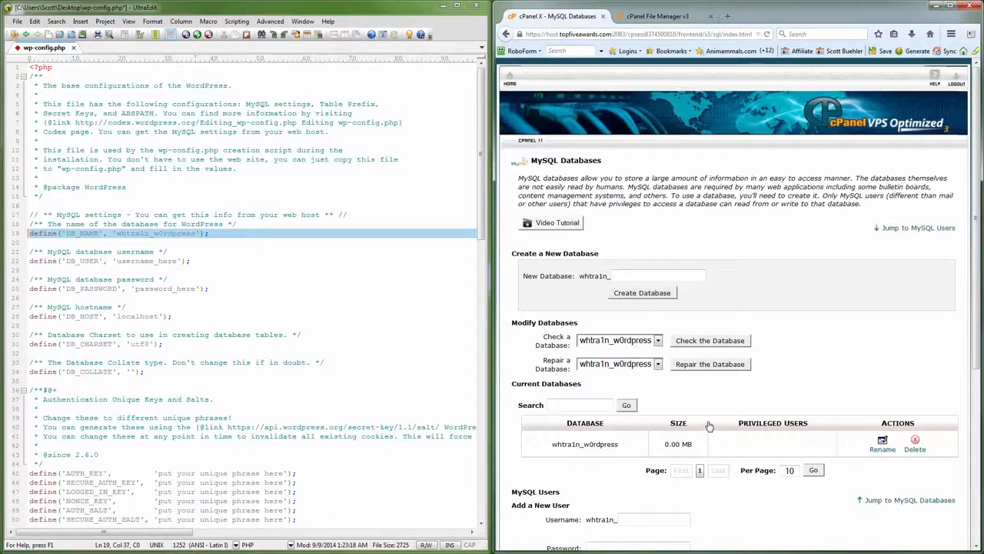
scroll(709, 425, down, 3)
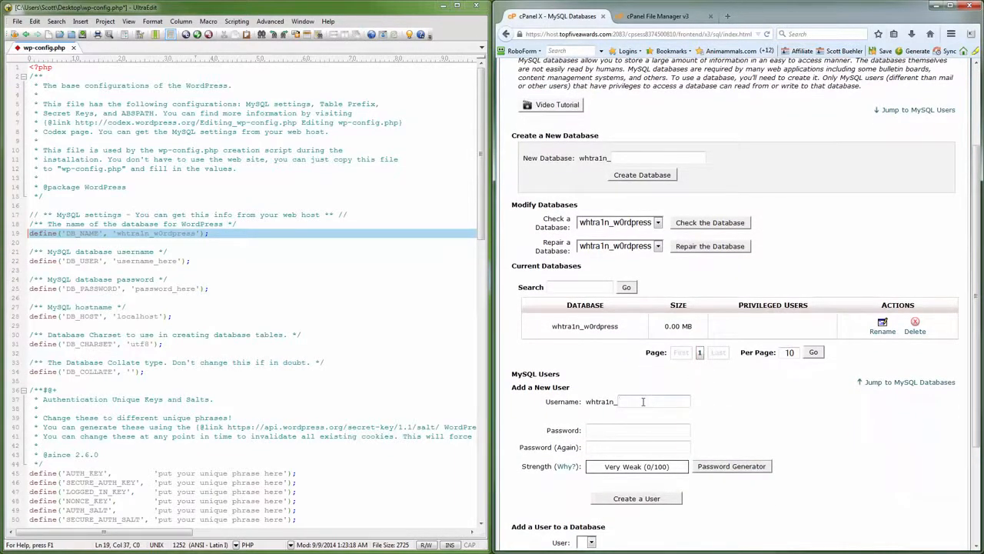
click(643, 400)
text(dem0)
Generate a password with a length of 16 in the Password Generator, copy it and close the generator.
click(711, 467)
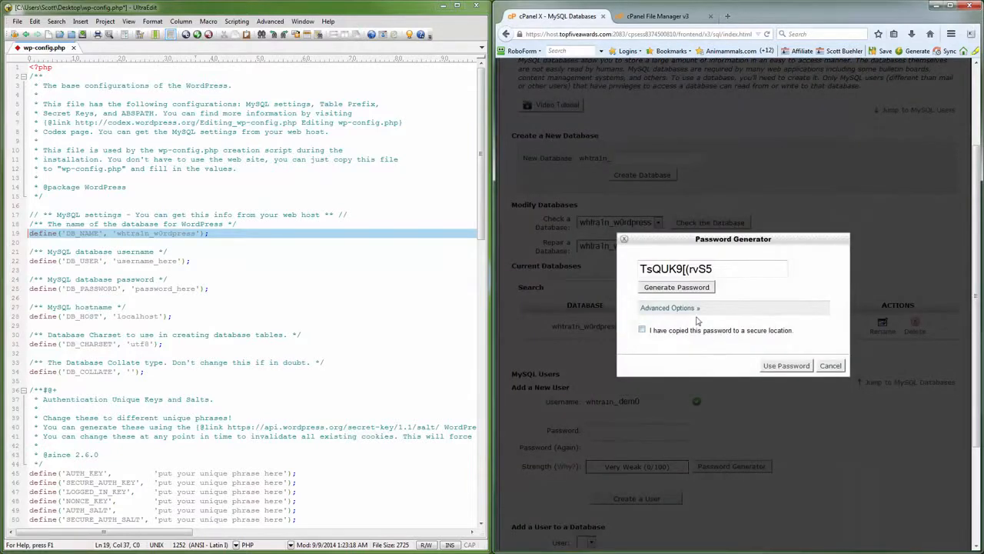
click(680, 308)
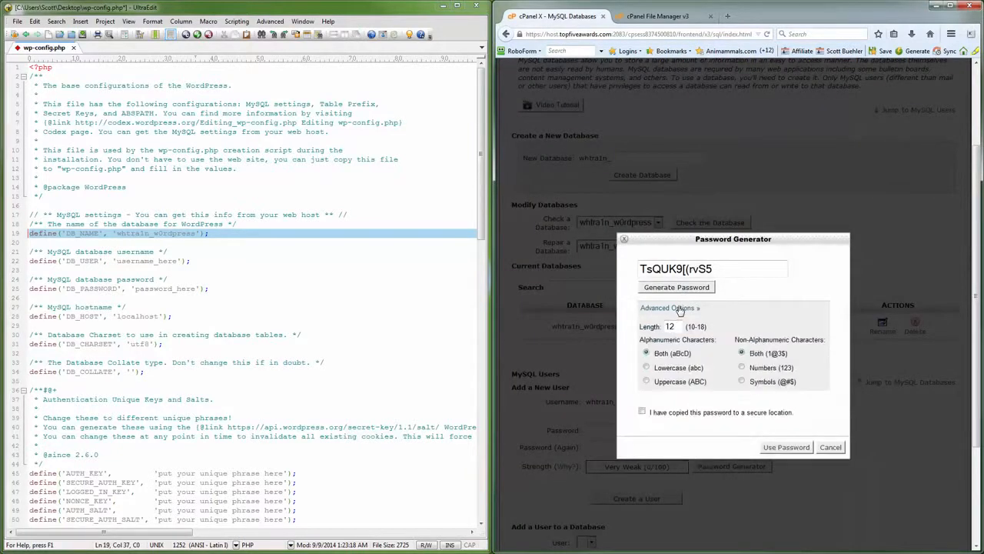
drag(677, 327, 661, 326)
text(1)
click(694, 292)
click(692, 293)
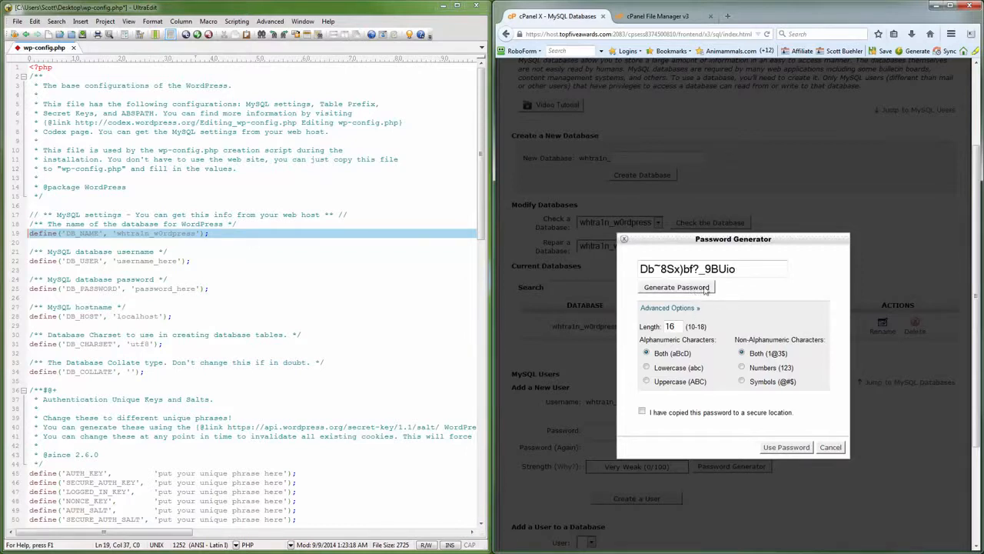
drag(736, 269, 640, 269)
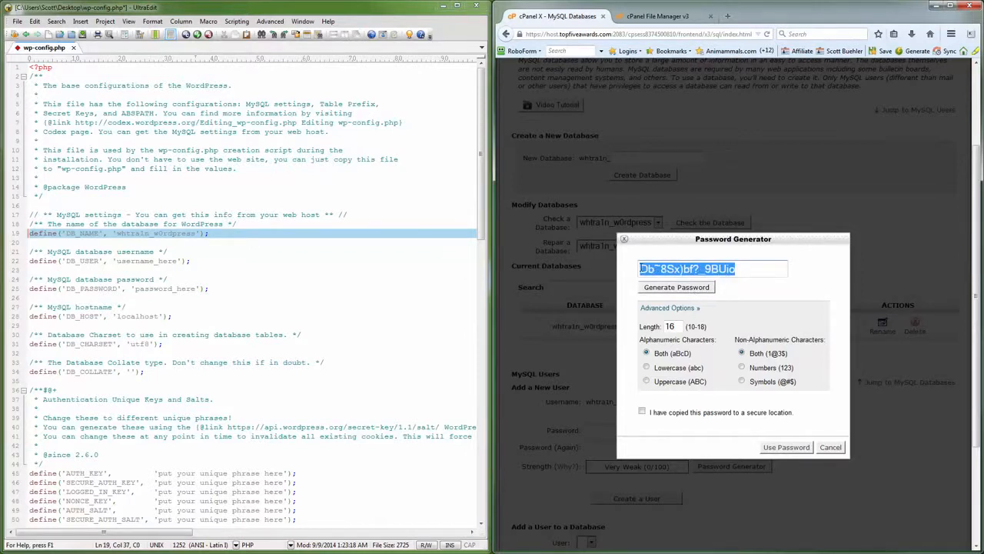
right_click(650, 268)
click(652, 296)
click(827, 449)
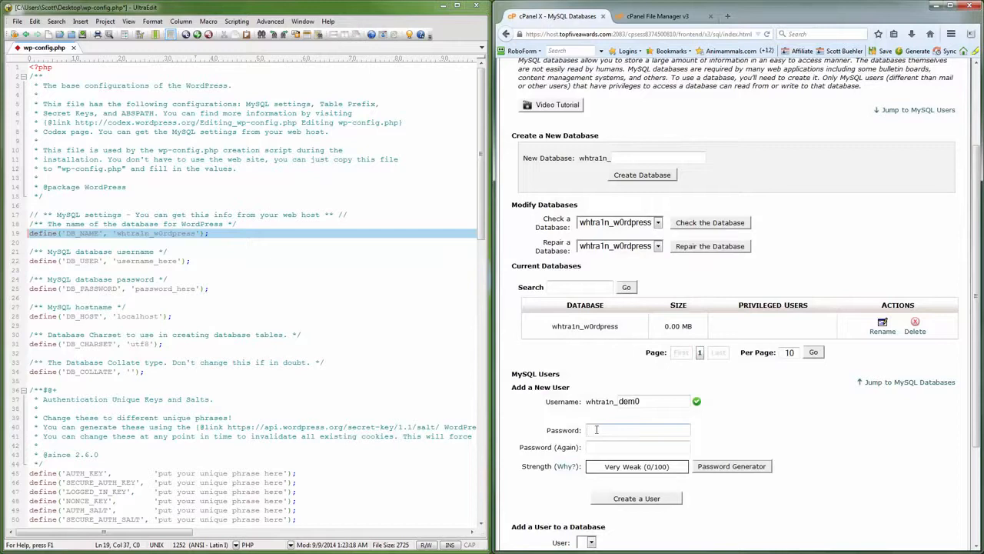
Paste the copied password into both password fields of the new MySQL user and into DB_PASSWORD in wp-config.php.
click(596, 430)
key(ctrl+v)
click(606, 446)
key(ctrl+v)
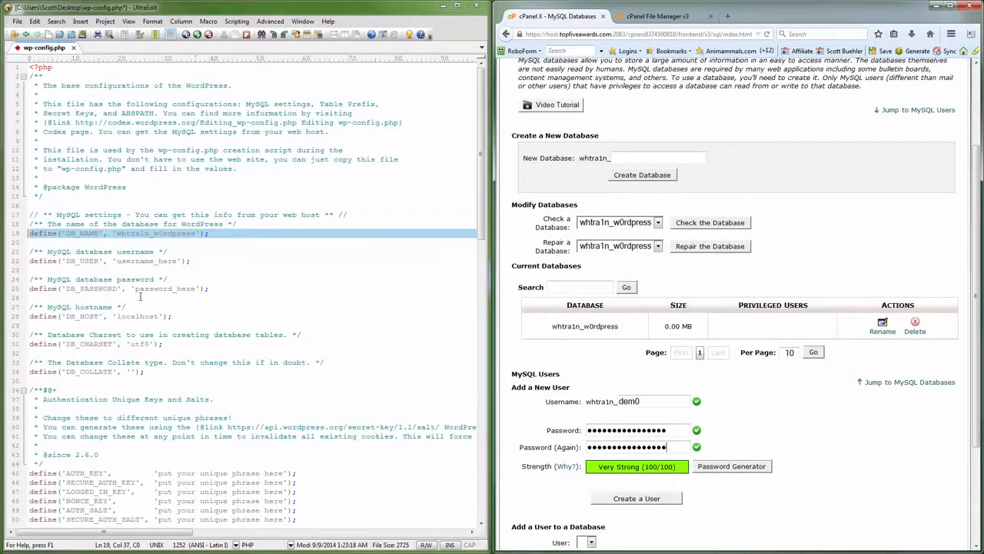
drag(136, 288, 194, 289)
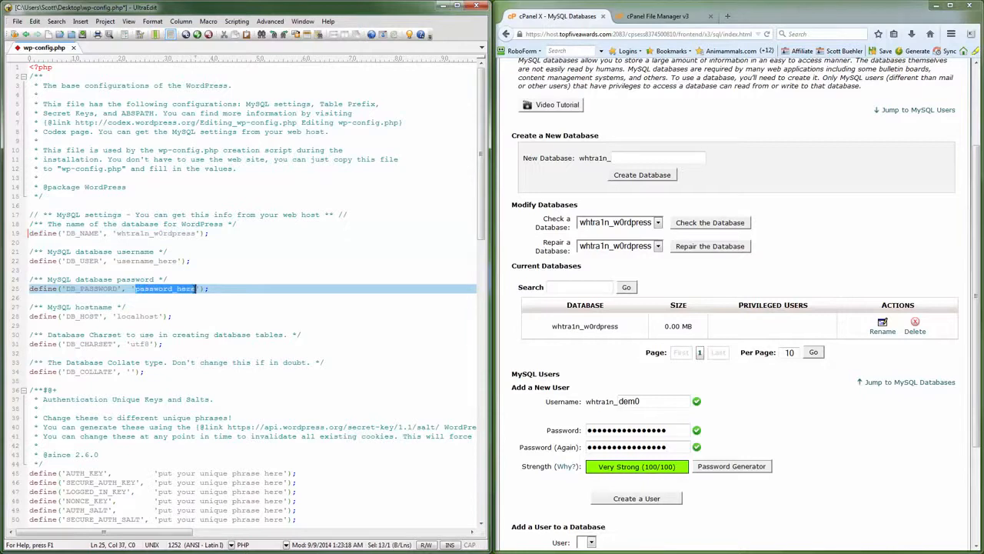
key(ctrl+v)
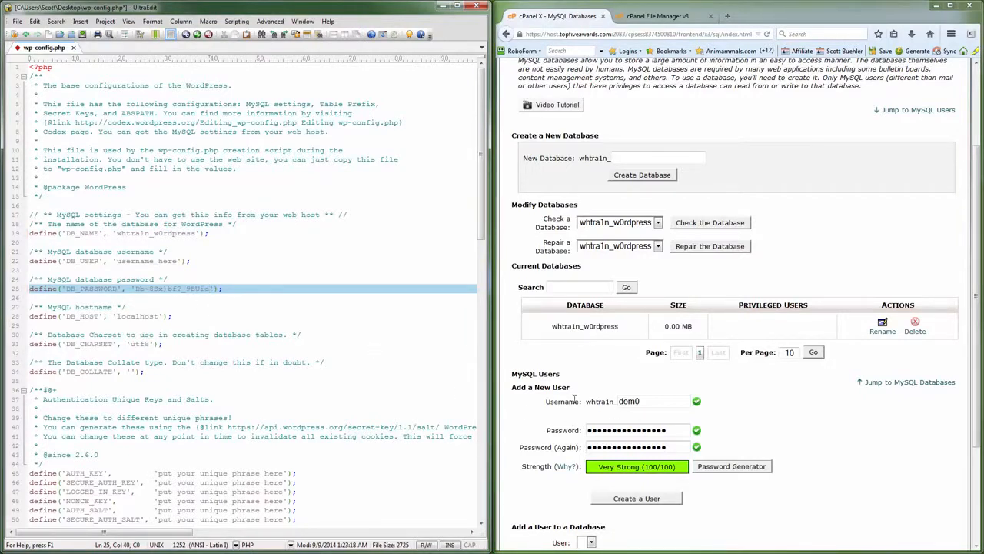
Set DB_USER in wp-config.php to whtra1n_dem0, reusing the copied account prefix, and save the file.
drag(586, 402, 616, 401)
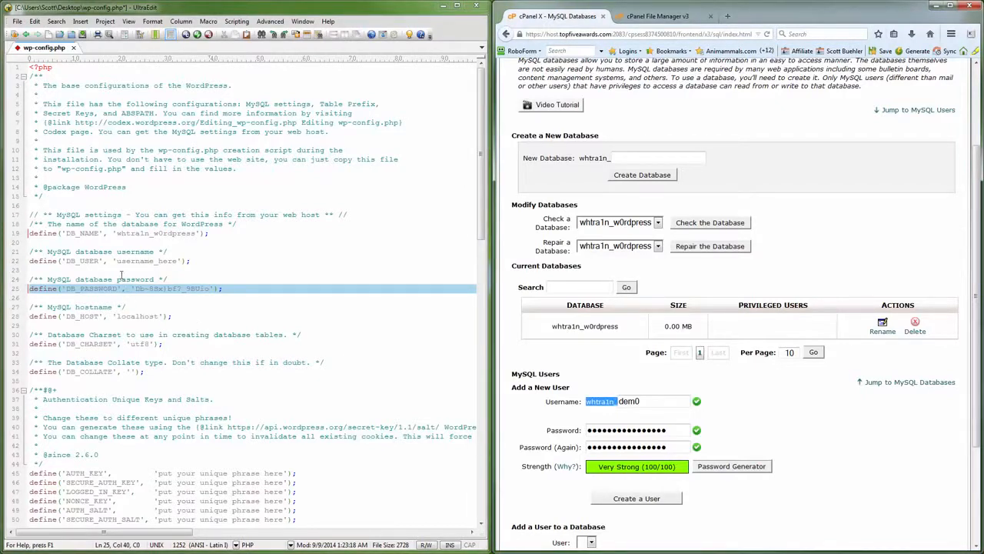
drag(116, 262, 174, 262)
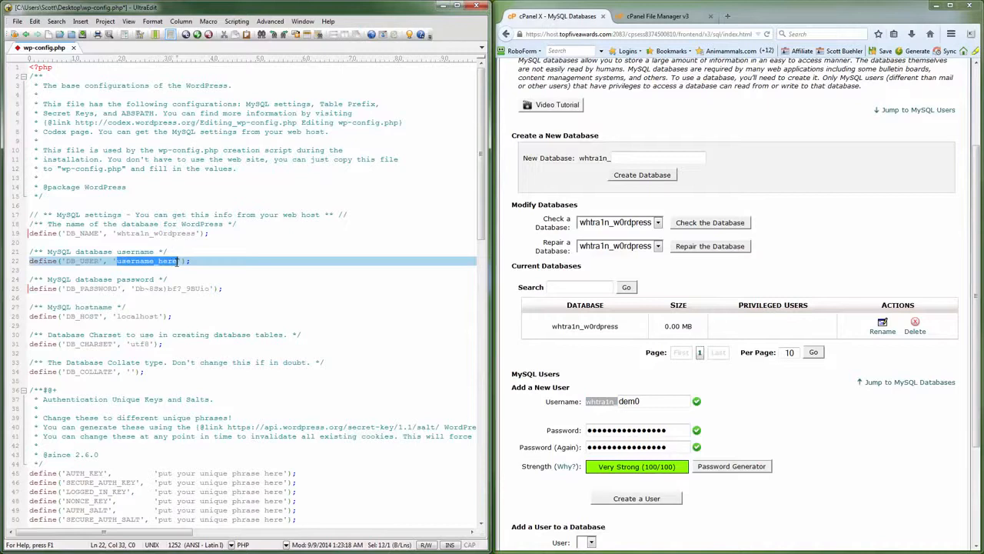
key(ctrl+v)
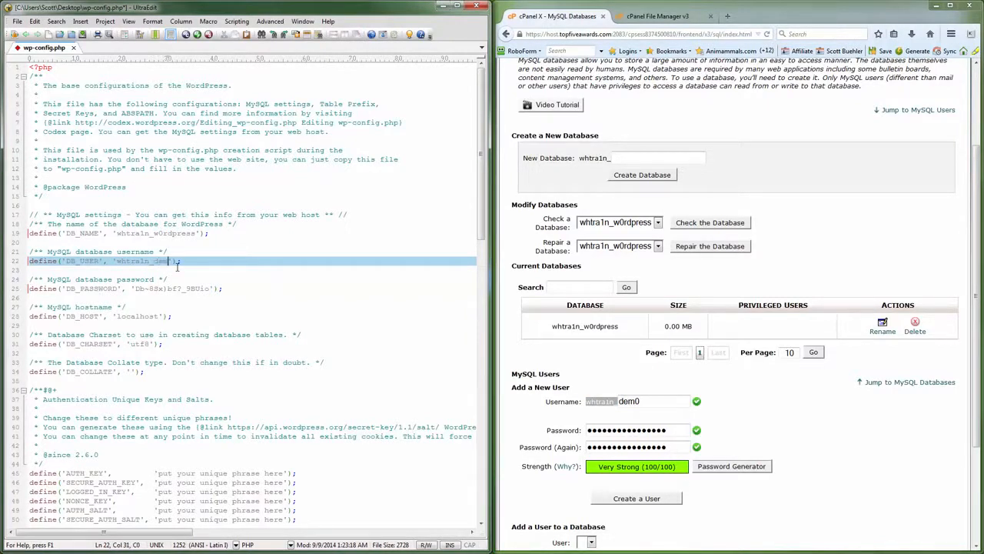
key(ctrl+s)
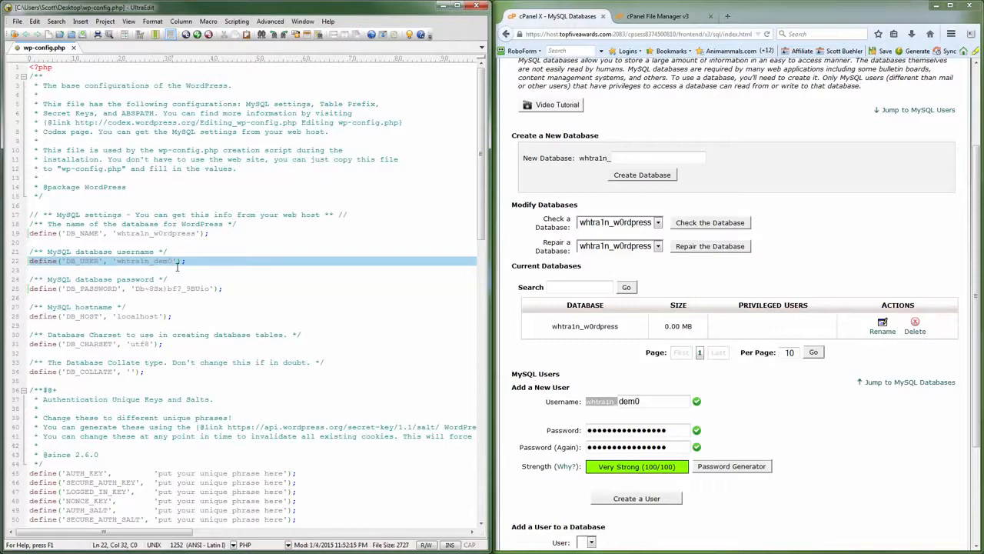
Create the MySQL user and add it to the whtra1n_w0rdpress database with all privileges, returning to the MySQL Databases page.
click(637, 499)
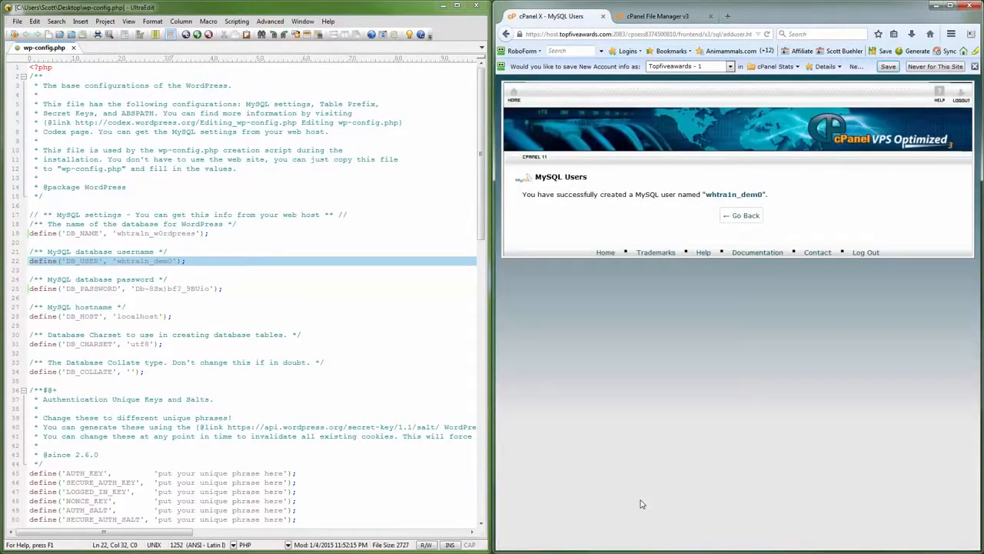
click(758, 216)
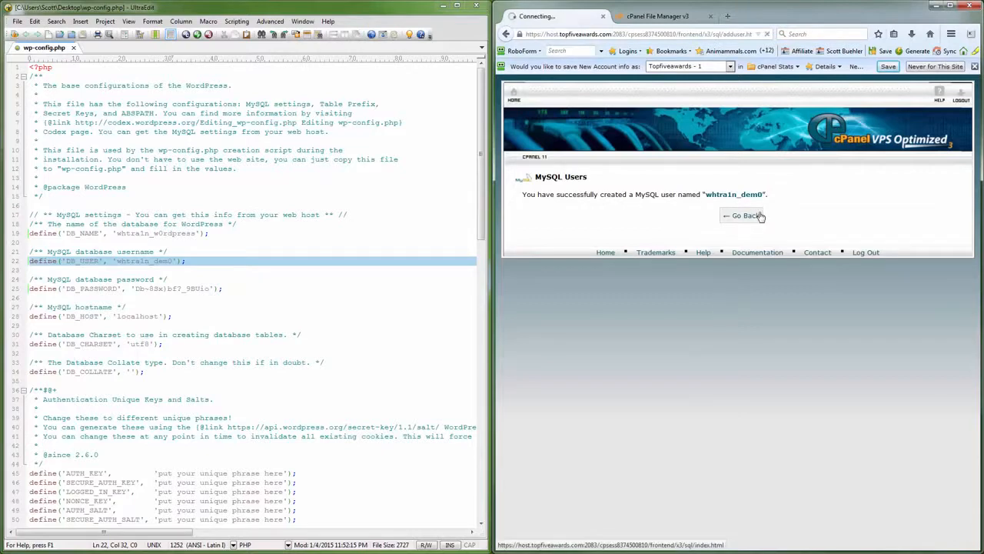
scroll(772, 380, down, 3)
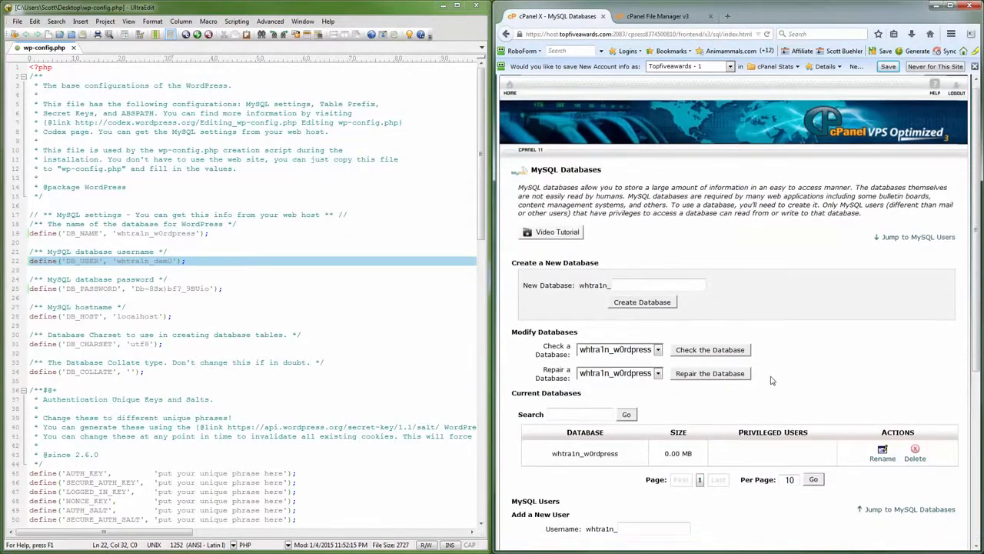
scroll(772, 380, down, 3)
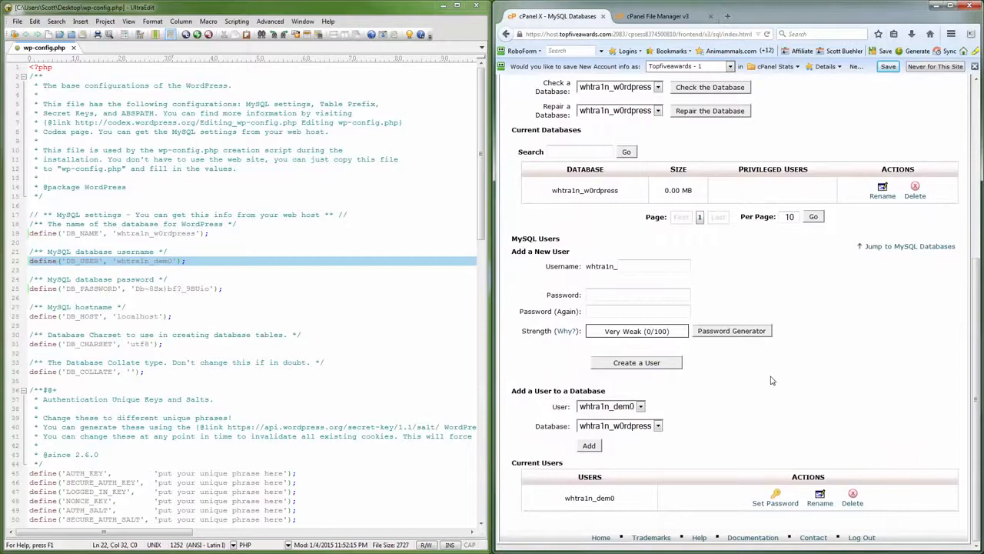
drag(512, 392, 652, 395)
click(652, 396)
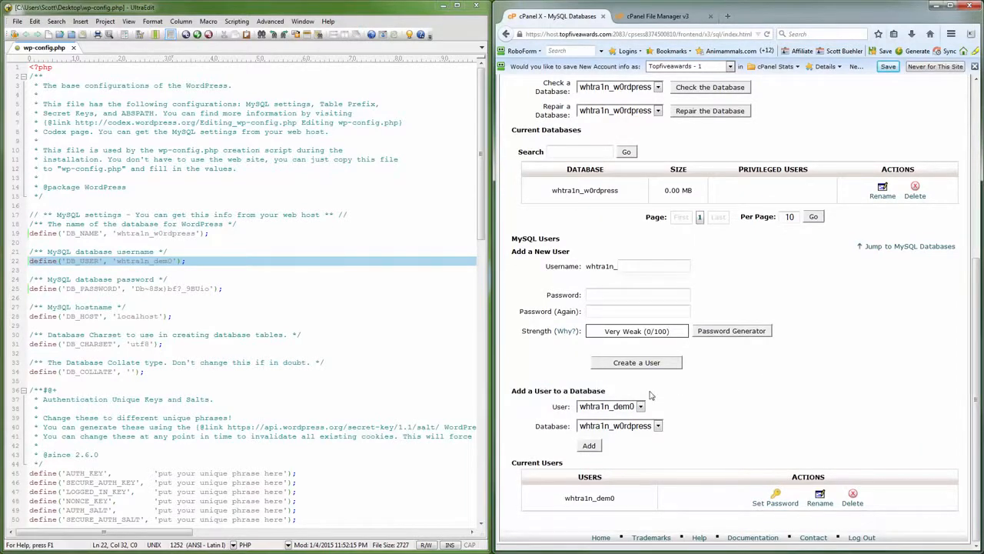
click(589, 446)
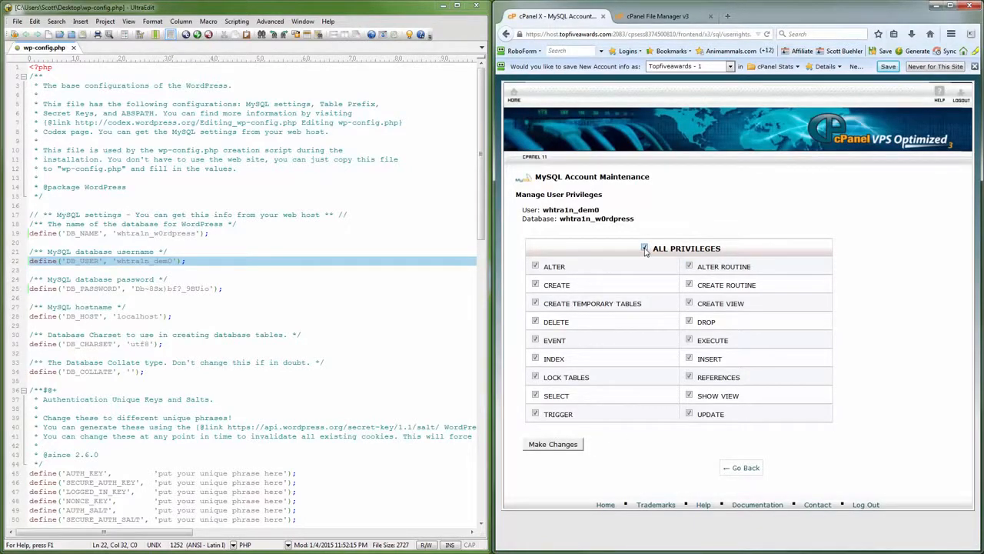
click(548, 446)
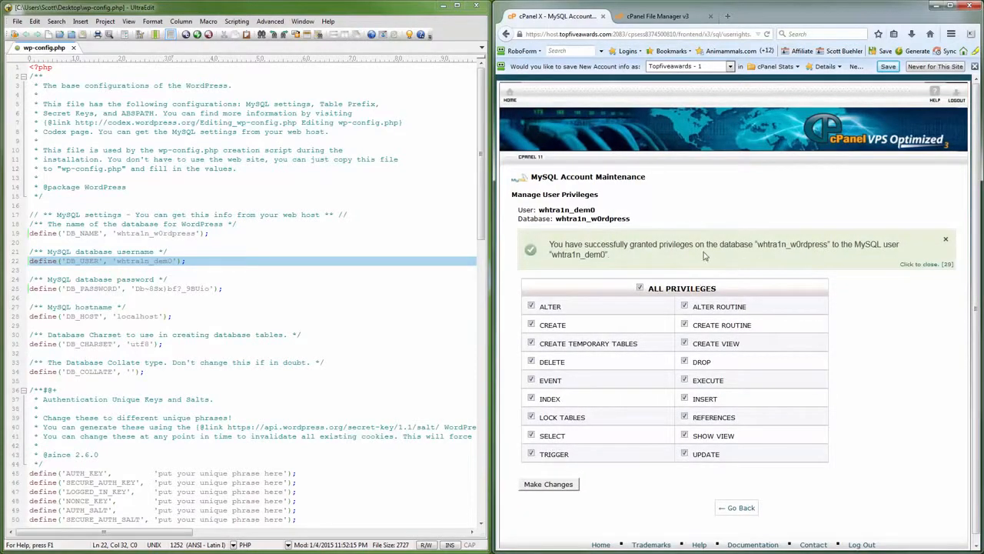
drag(551, 244, 616, 262)
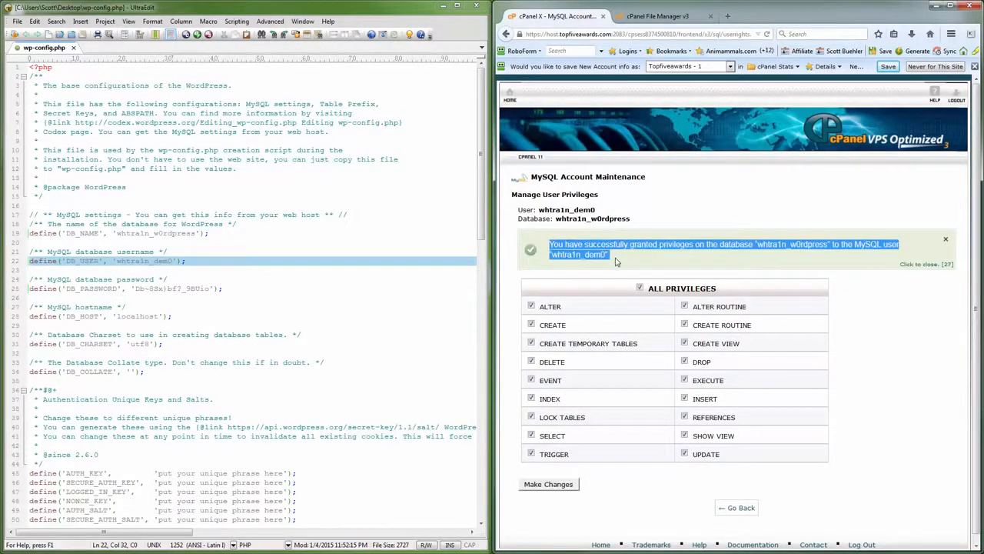
click(729, 510)
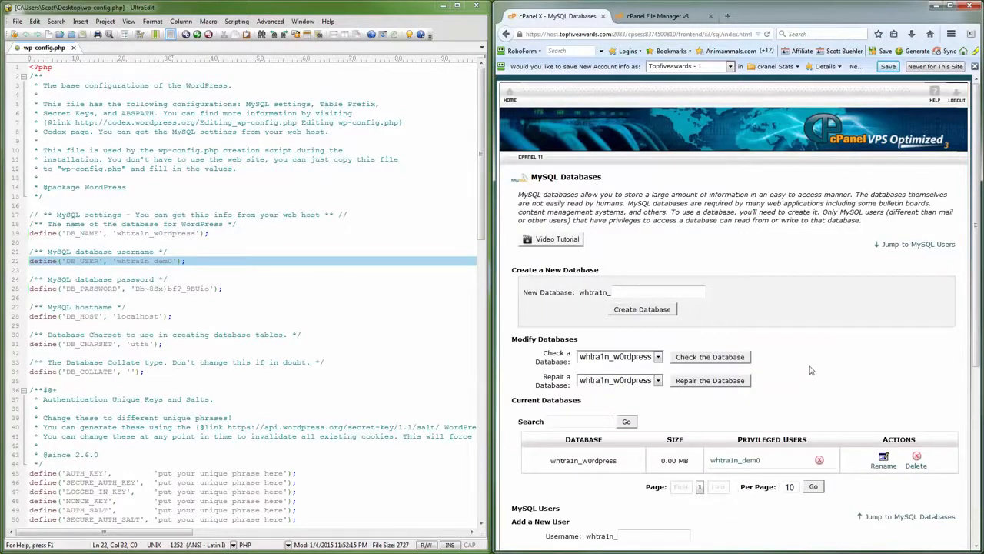
Switch to the File Manager and delete wp-config-sample.php from public_html.
click(635, 17)
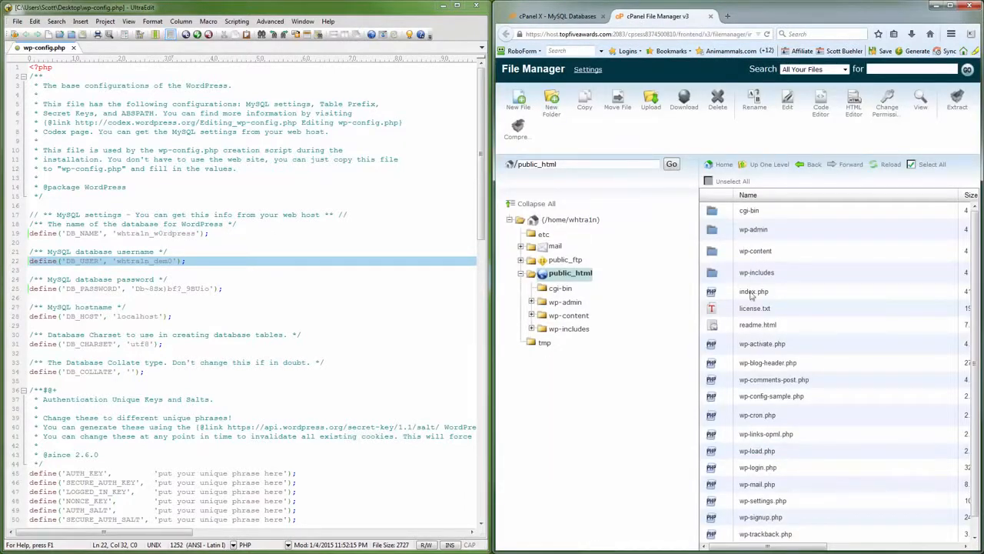
click(809, 398)
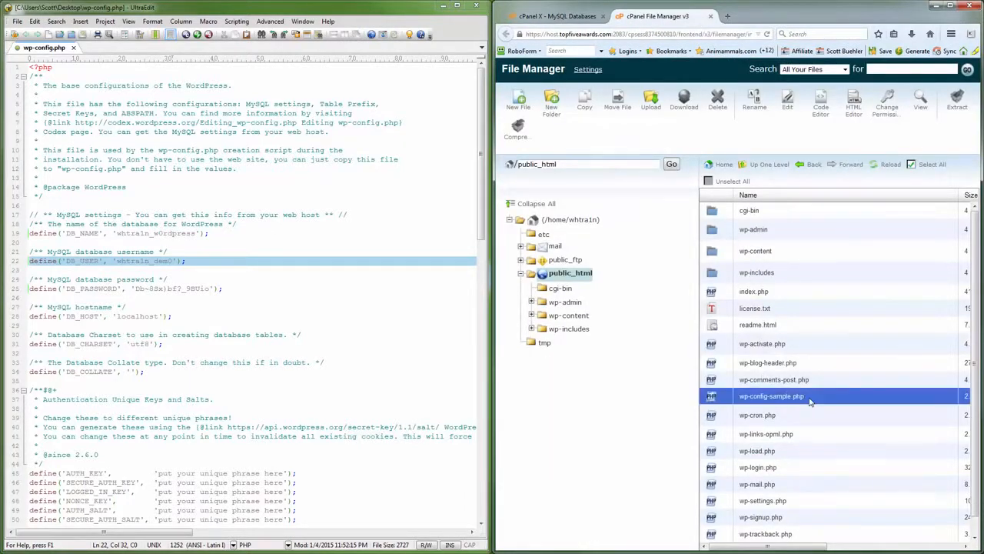
click(717, 100)
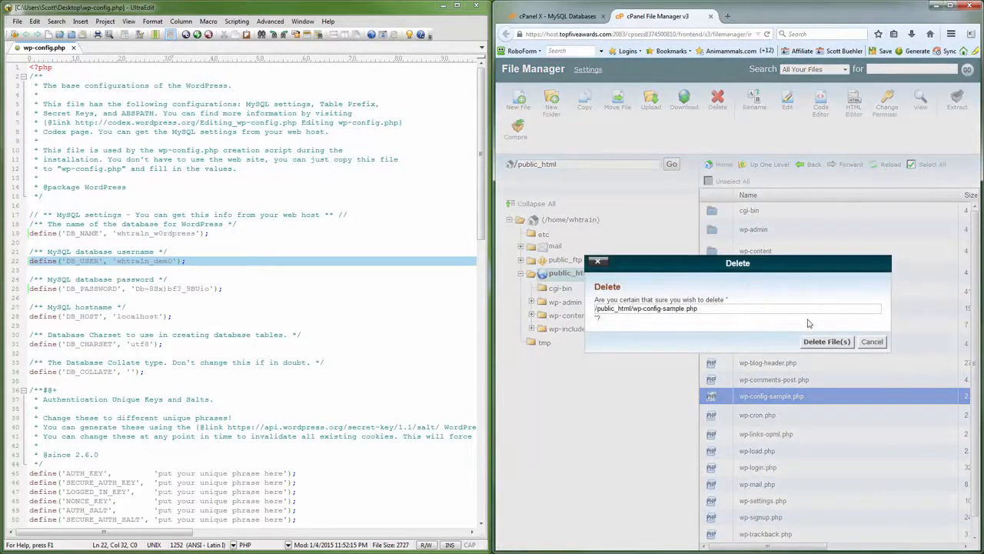
click(827, 342)
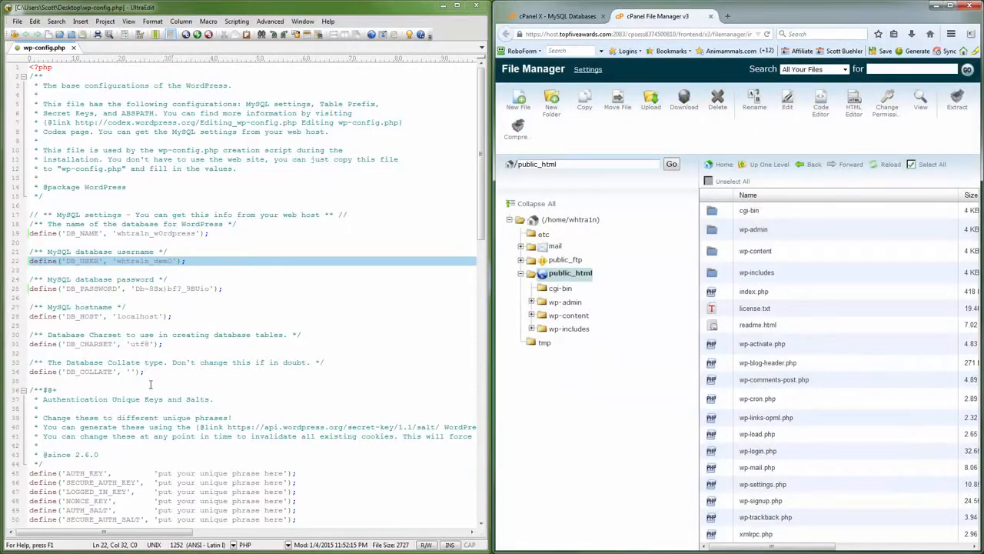
click(208, 436)
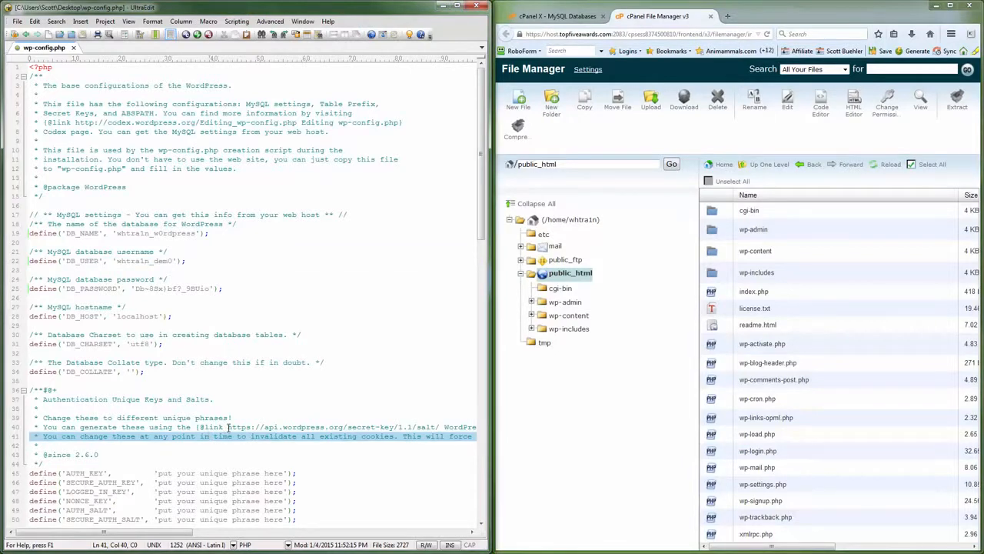
drag(229, 427, 442, 430)
right_click(432, 428)
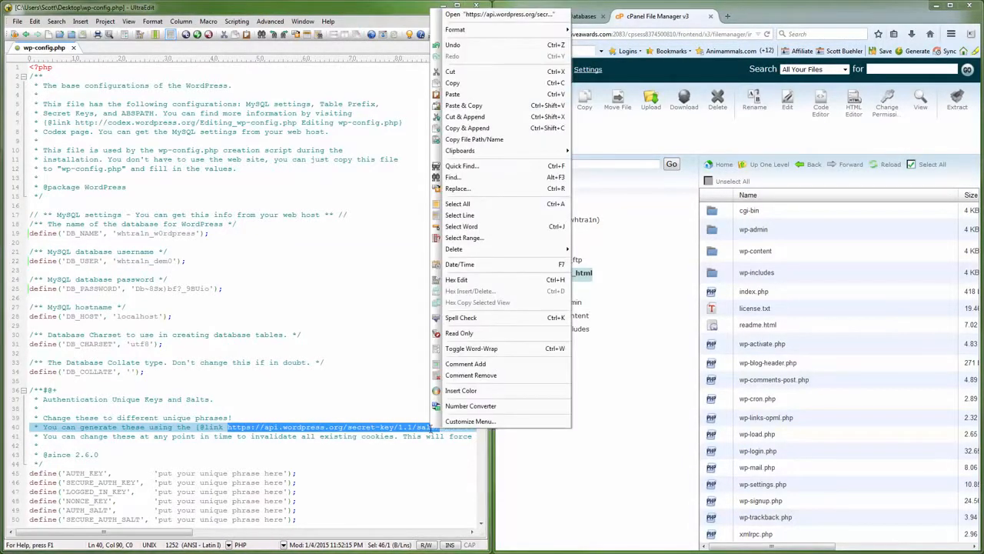
click(461, 87)
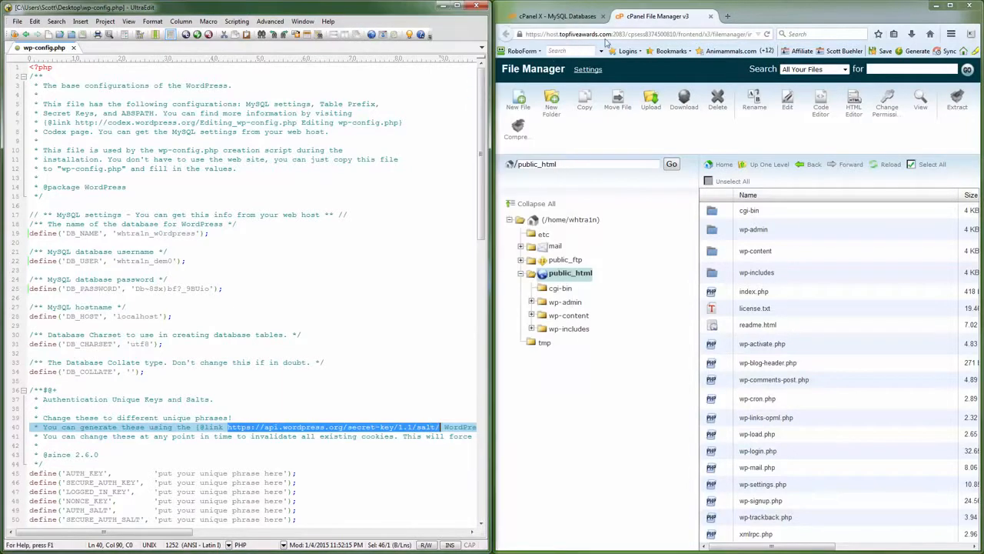
click(727, 16)
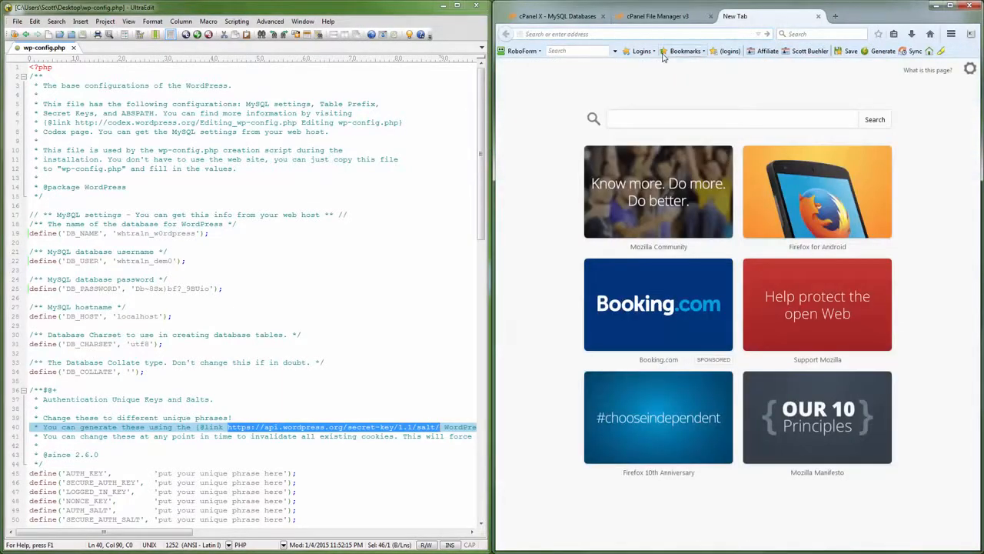
key(ctrl+v)
key(Return)
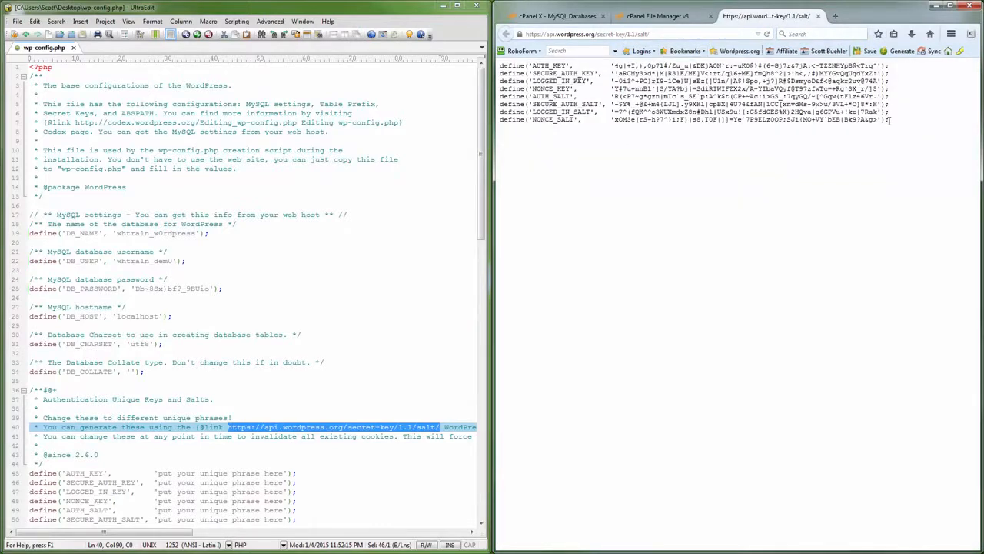
Copy all eight generated key and salt lines and replace the placeholder authentication keys and salts in wp-config.php with them.
drag(889, 120, 501, 64)
right_click(577, 67)
click(591, 82)
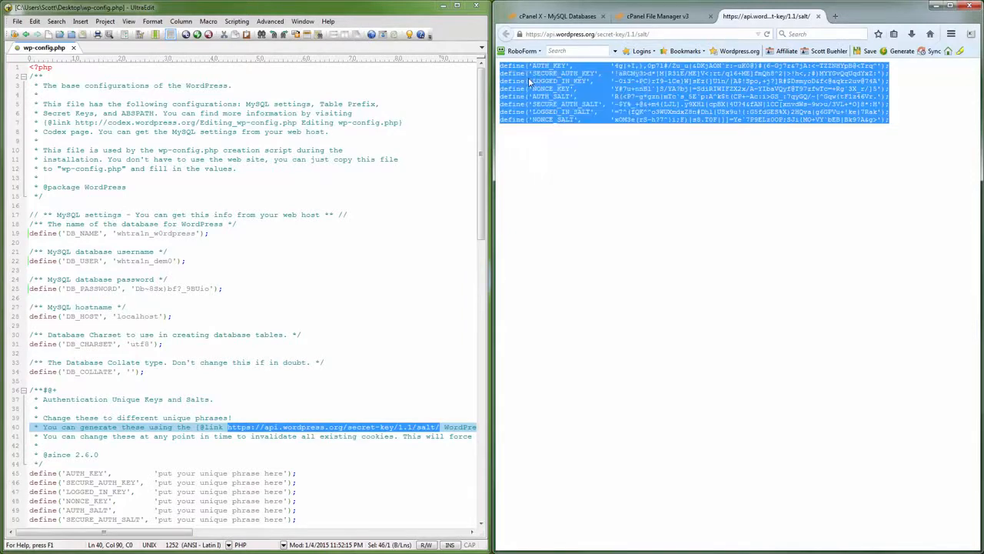
click(217, 469)
scroll(231, 461, down, 3)
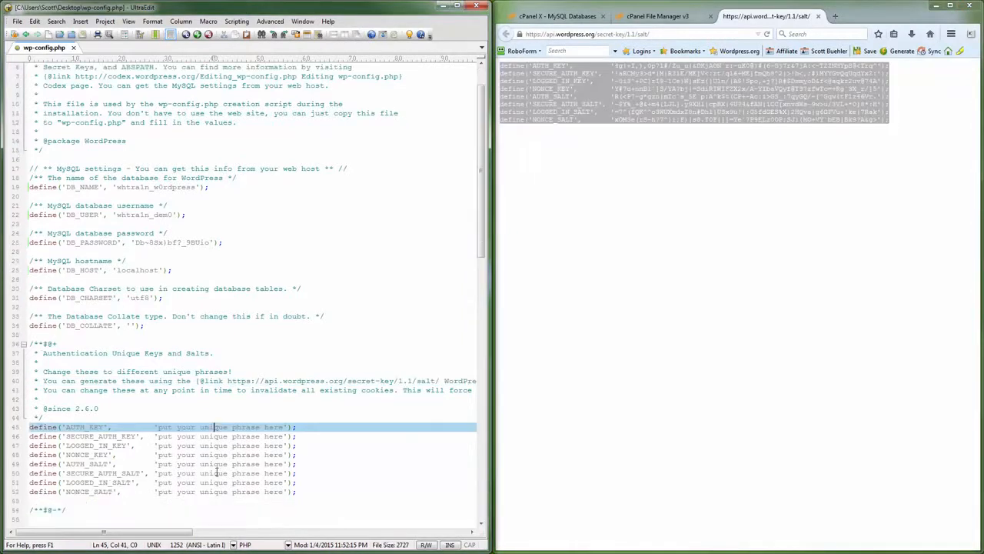
drag(305, 446, 27, 383)
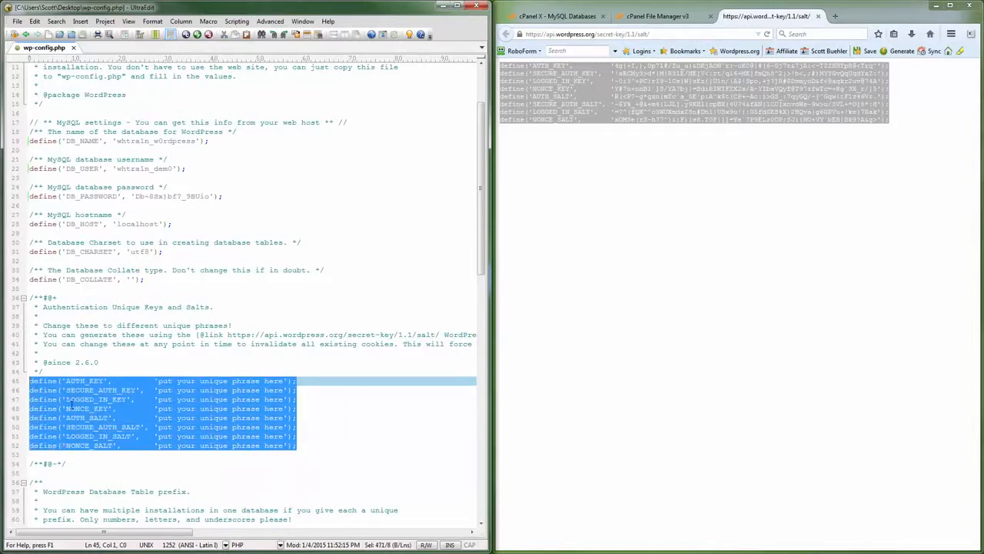
key(ctrl+v)
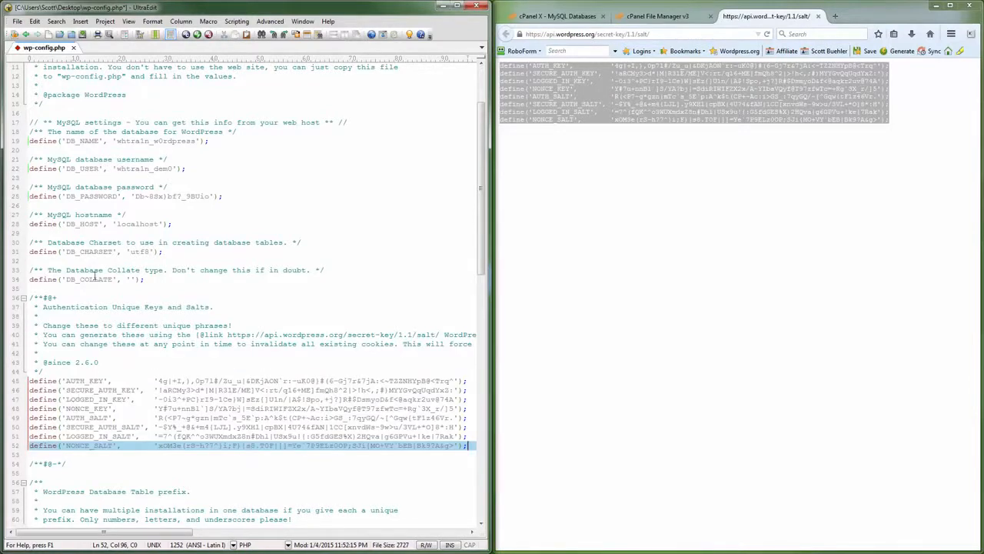
Save wp-config.php, return to the beginning of the file for a review, and close the text editor.
click(17, 21)
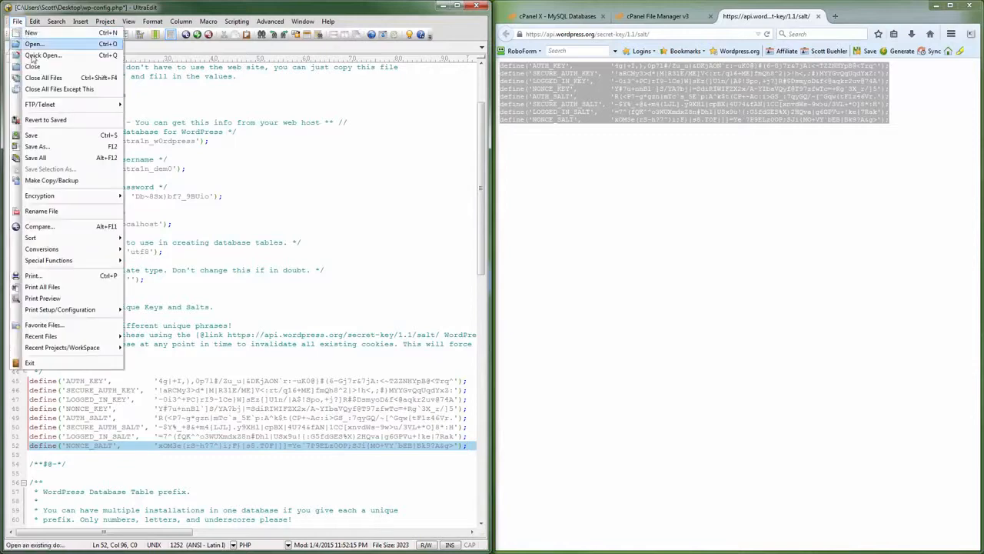
click(37, 135)
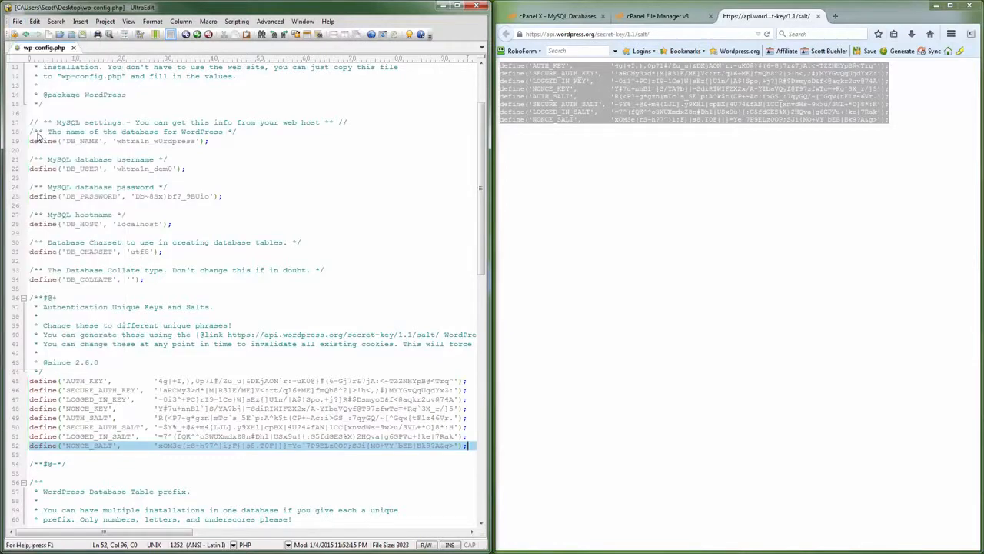
click(145, 307)
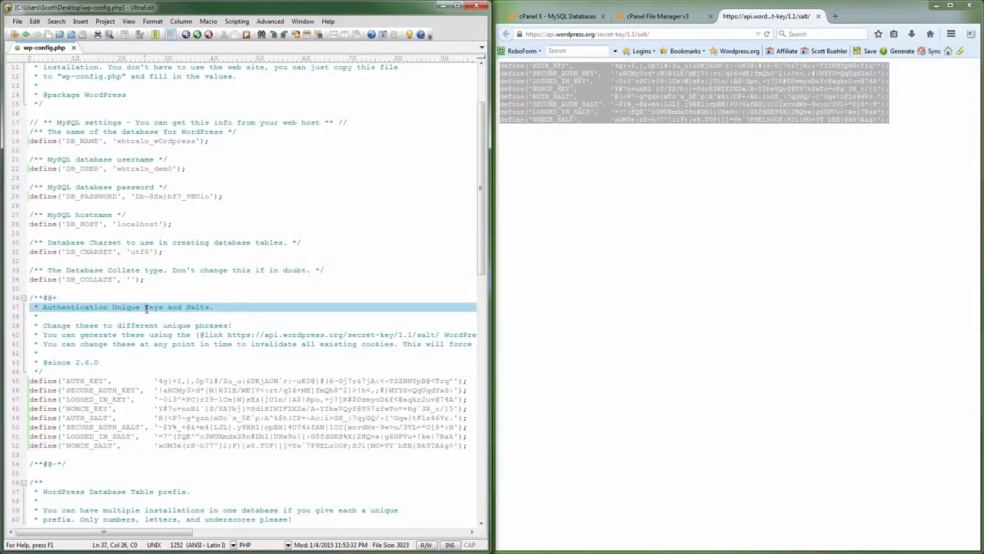
scroll(145, 307, up, 4)
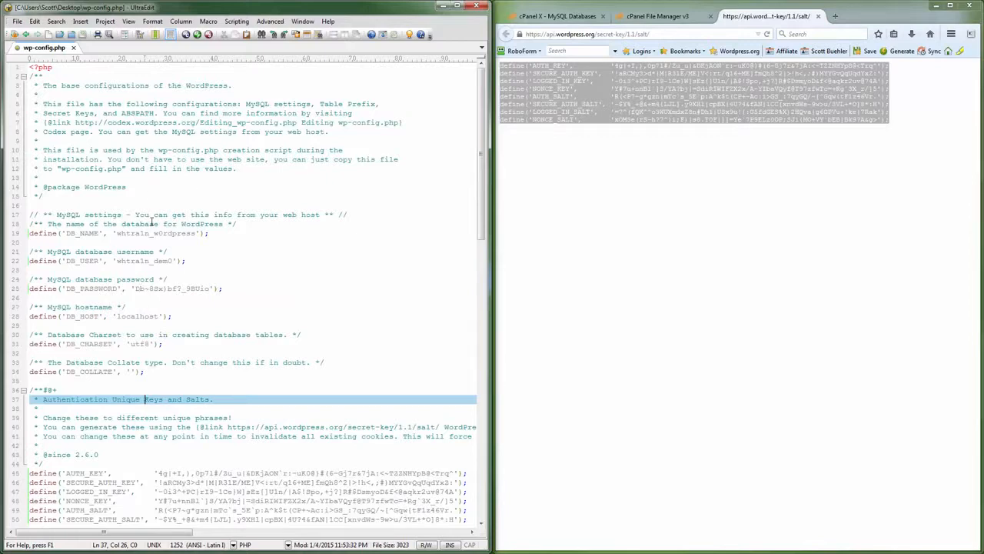
click(480, 7)
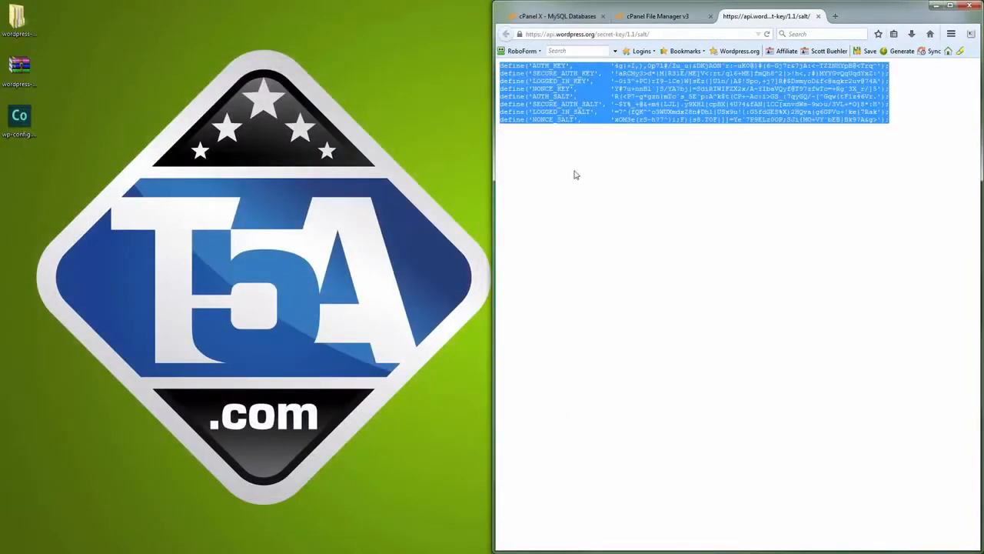
Switch to the browser, widen its window across most of the desktop, and close the secret-key generator page.
click(641, 152)
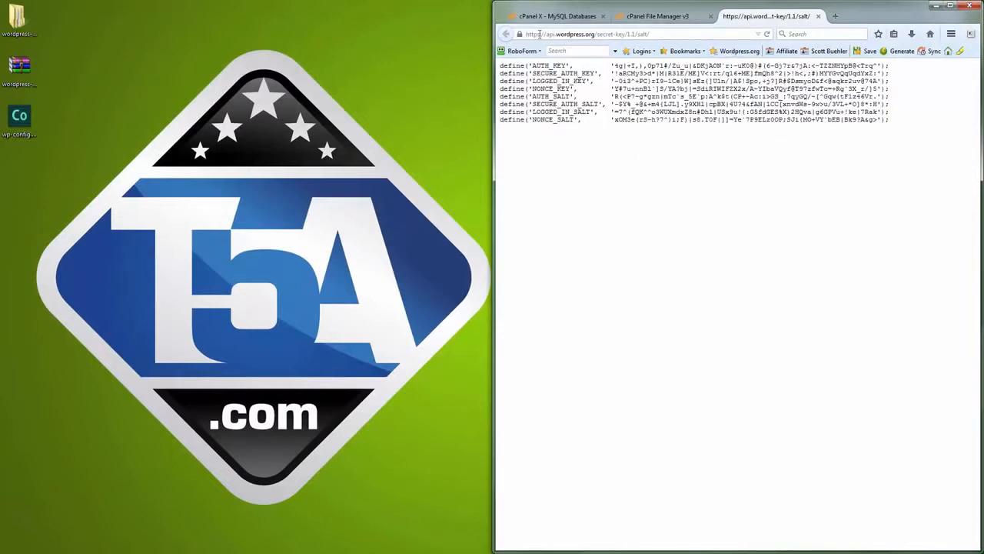
click(491, 40)
drag(495, 39, 59, 15)
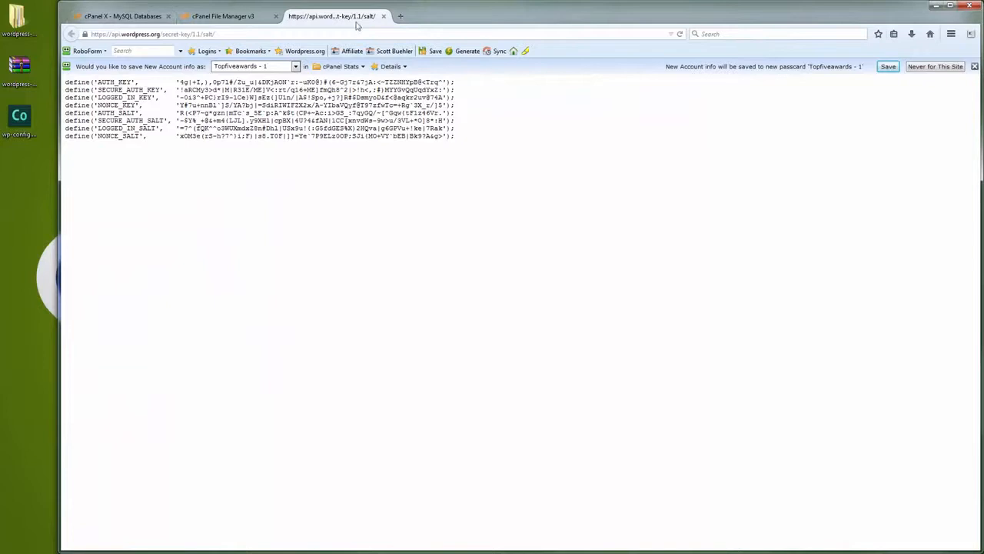
click(383, 17)
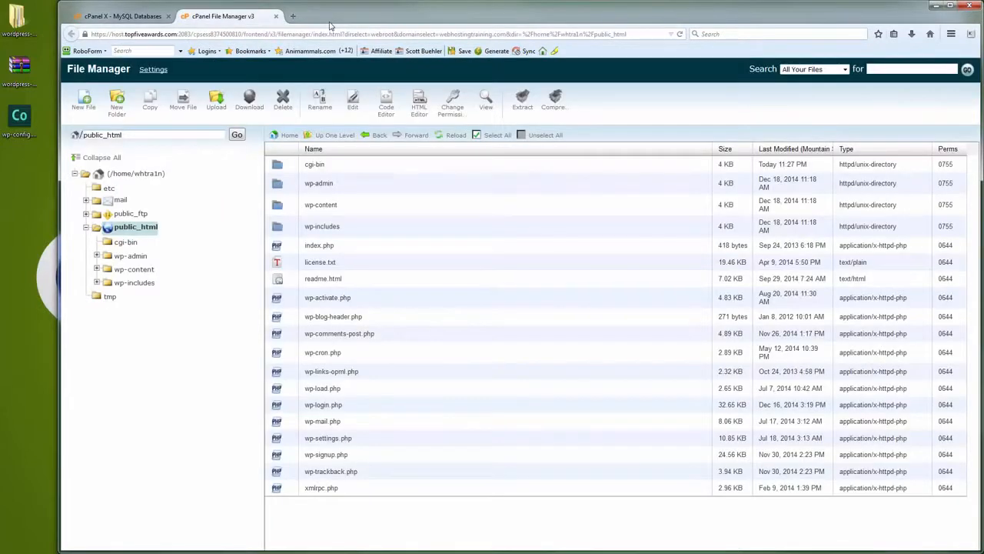
Upload wp-config.php from the Desktop to public_html and reload the File Manager listing.
click(214, 106)
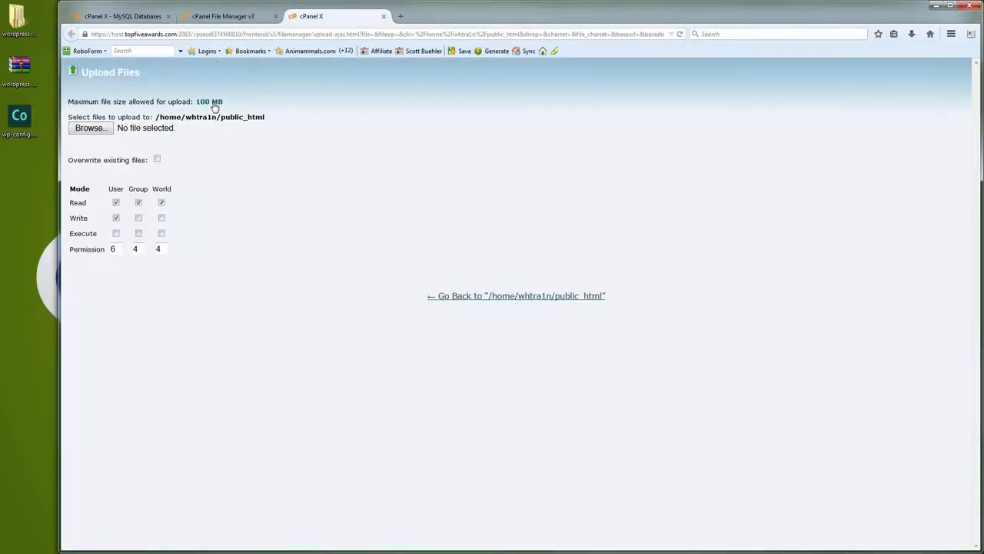
click(91, 129)
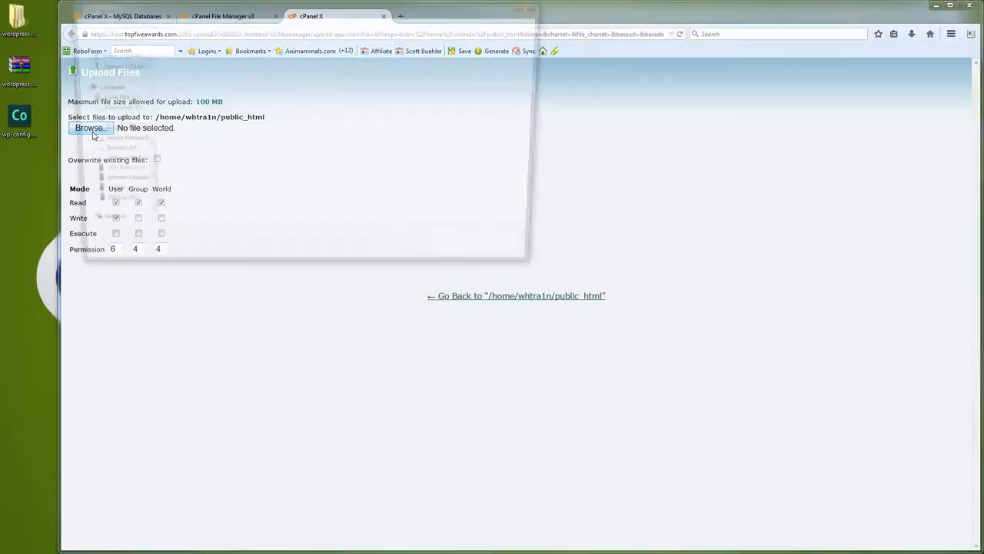
click(312, 158)
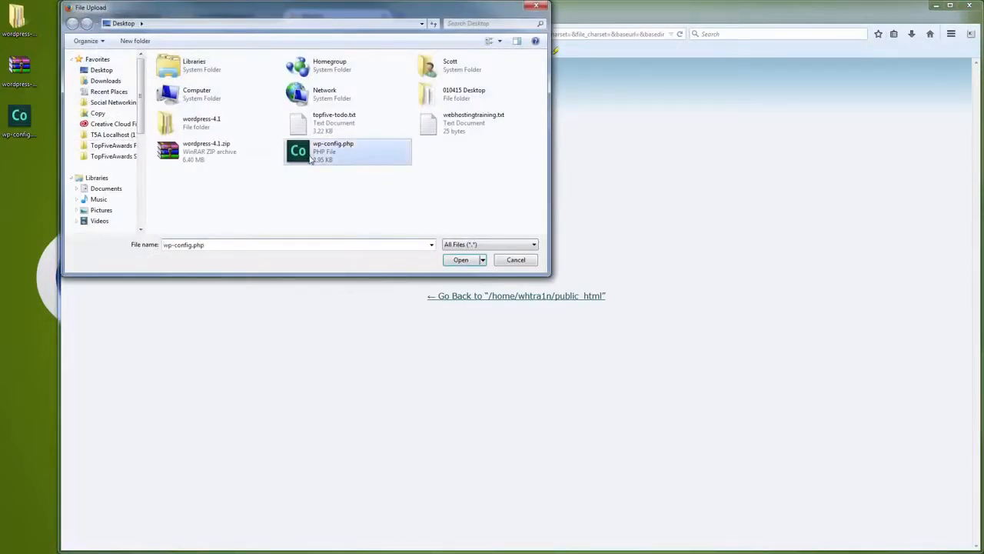
click(462, 260)
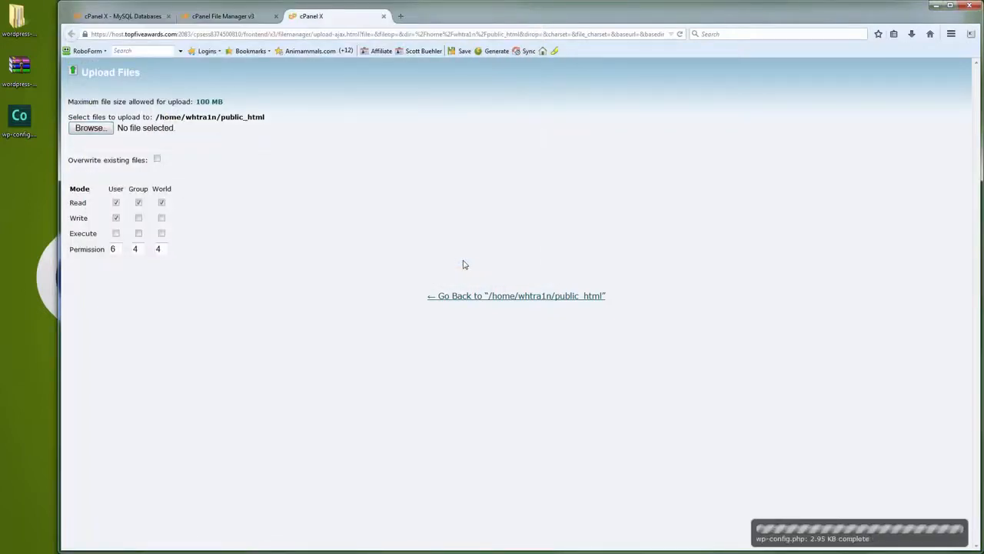
click(383, 16)
click(450, 136)
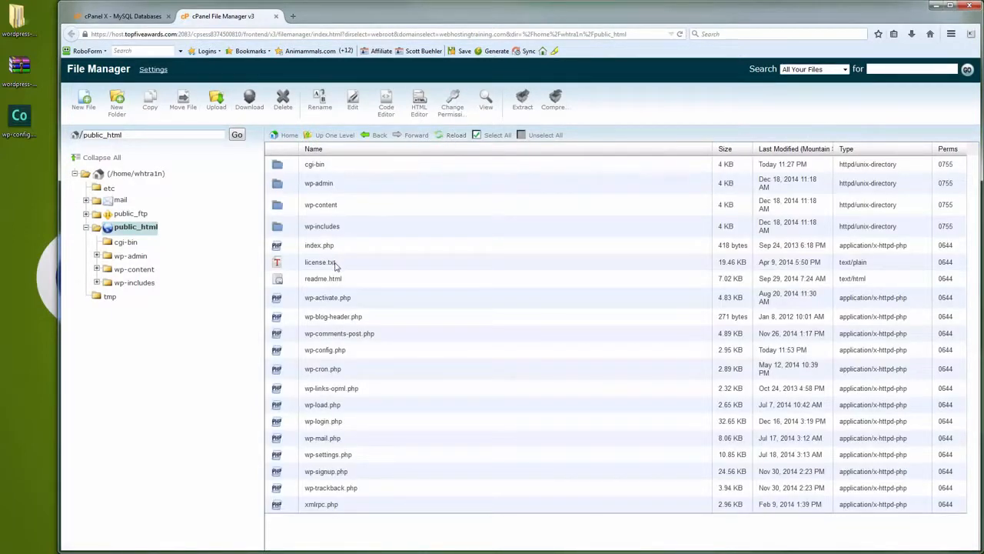
Open webhostingtraining.com in a new browser tab and continue the WordPress installation in English (United States).
click(292, 17)
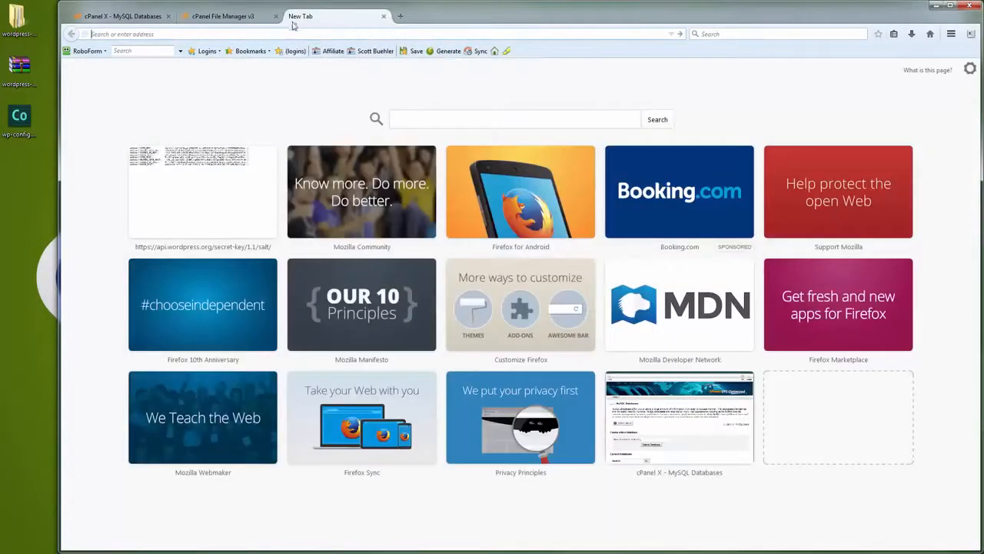
text(webh)
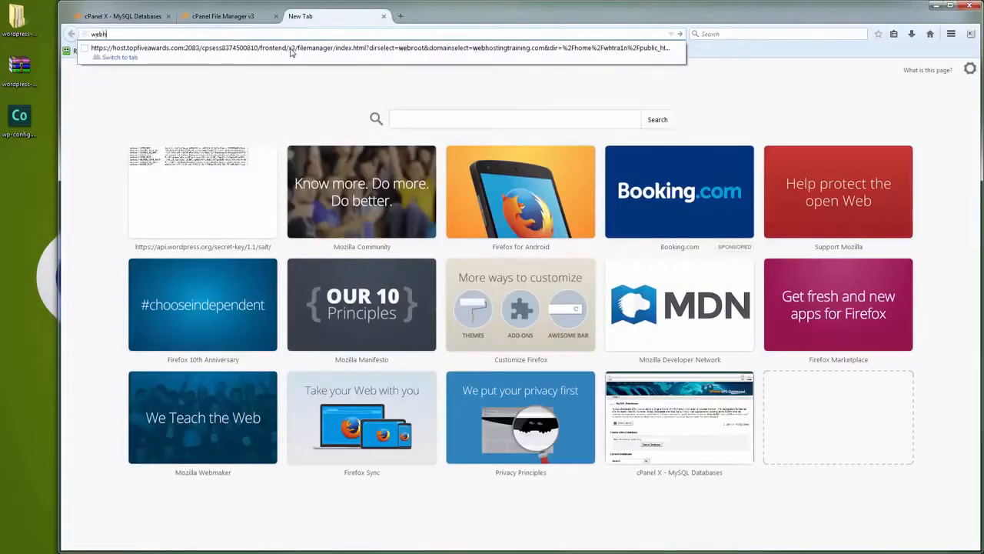
text(ostingtraining)
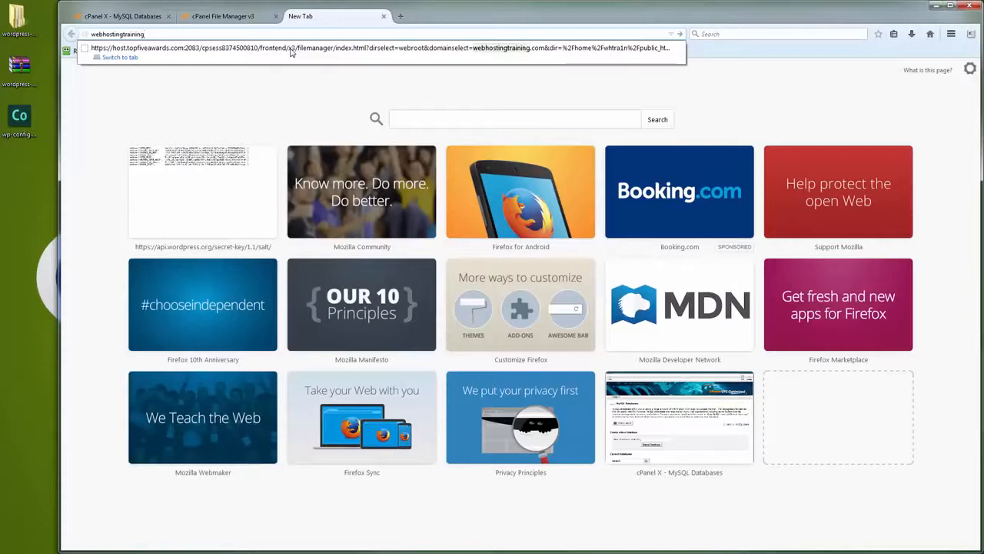
key(ctrl+Return)
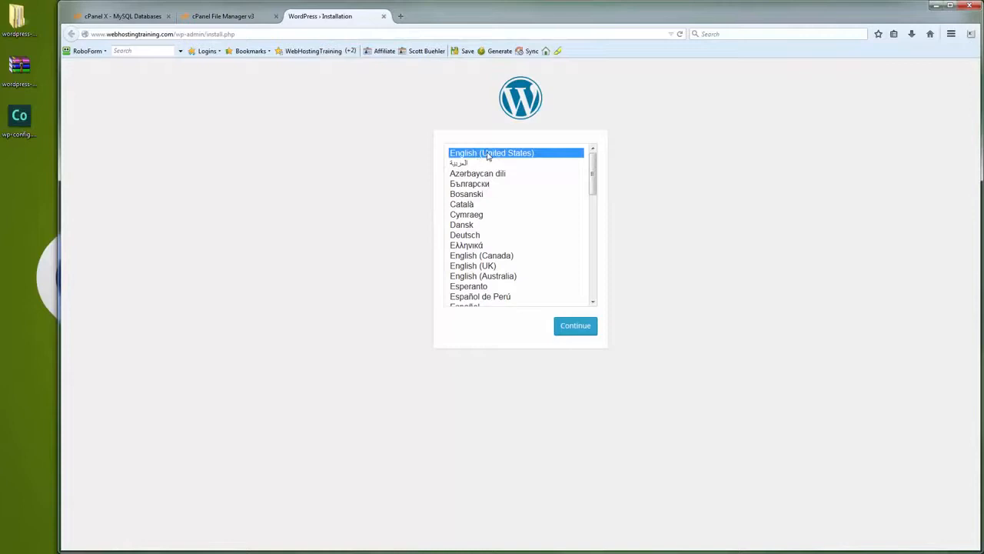
click(579, 329)
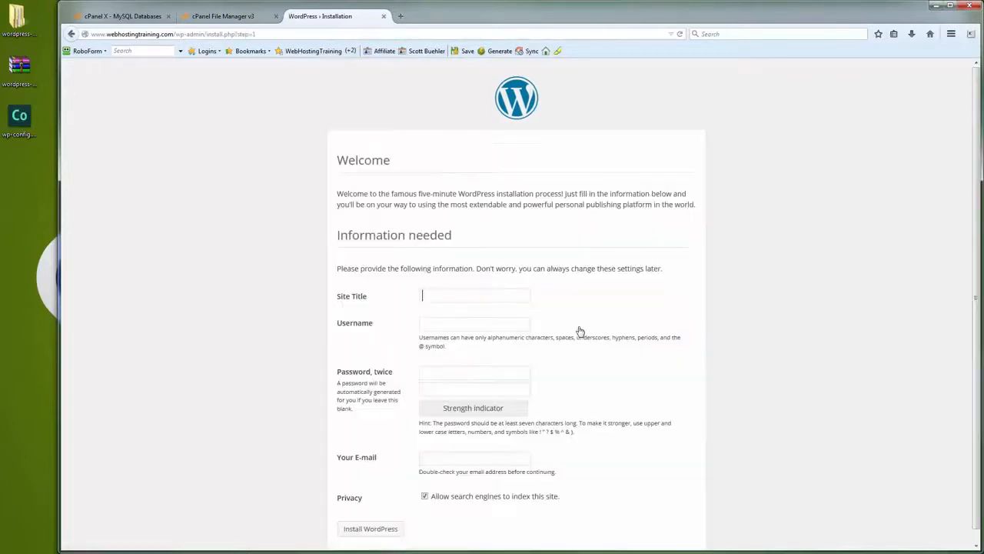
Enter Web Hosting Training as the site title, then fill in the admin username and the first password field.
scroll(553, 320, down, 1)
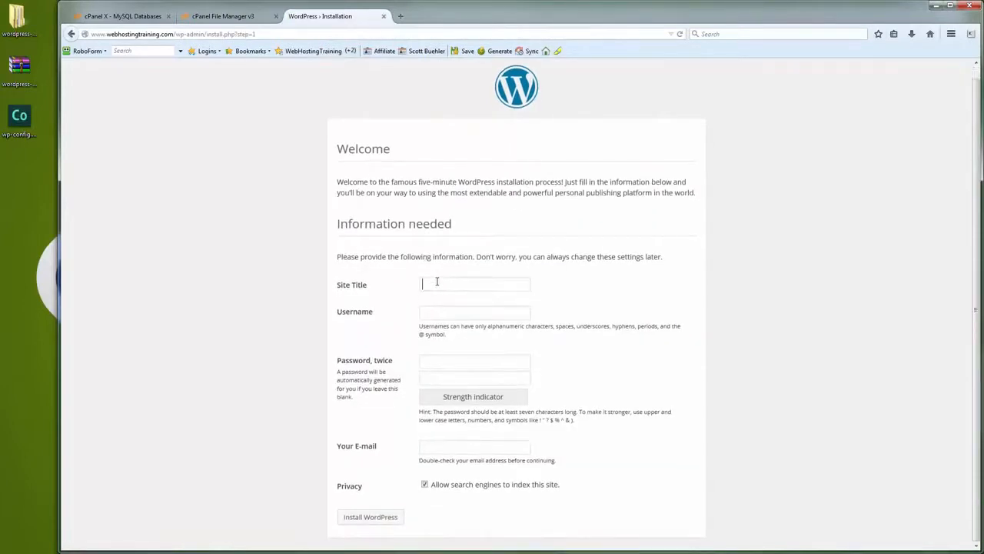
text(Web Hosting Training)
text(scott)
key(Tab)
text(••••••••)
key(Tab)
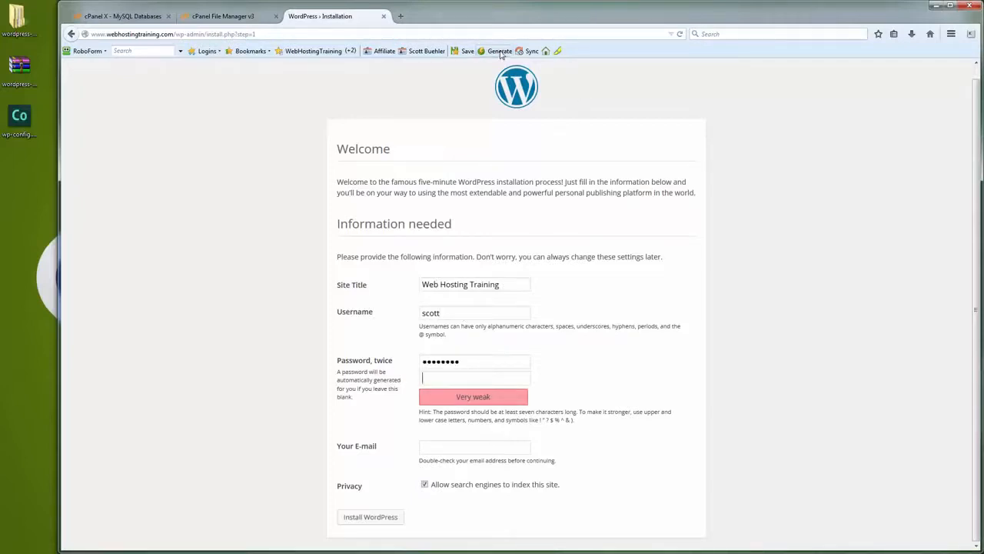
Generate a new random password with RoboForm, copy it, and paste it into both admin password fields.
click(500, 52)
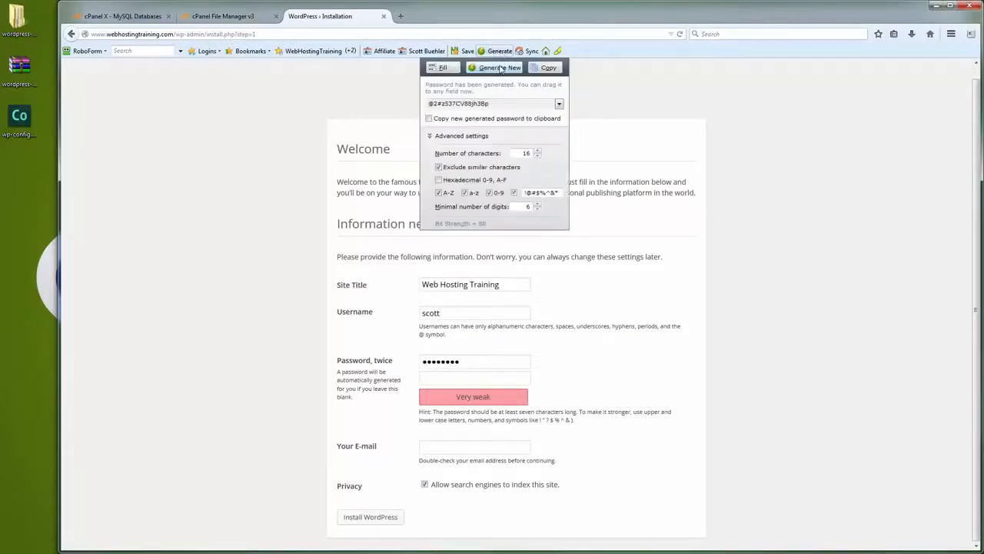
click(500, 67)
click(500, 68)
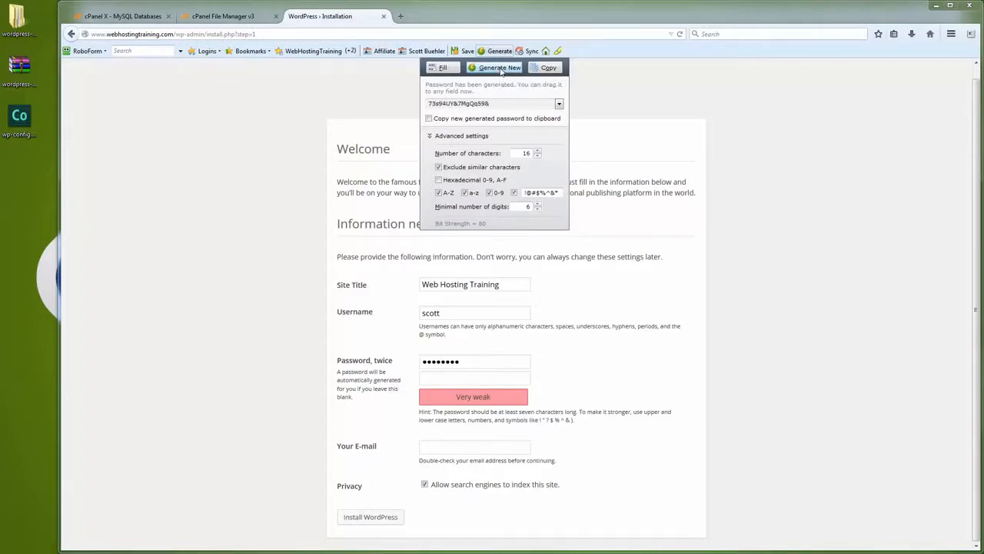
click(543, 68)
drag(462, 362, 425, 367)
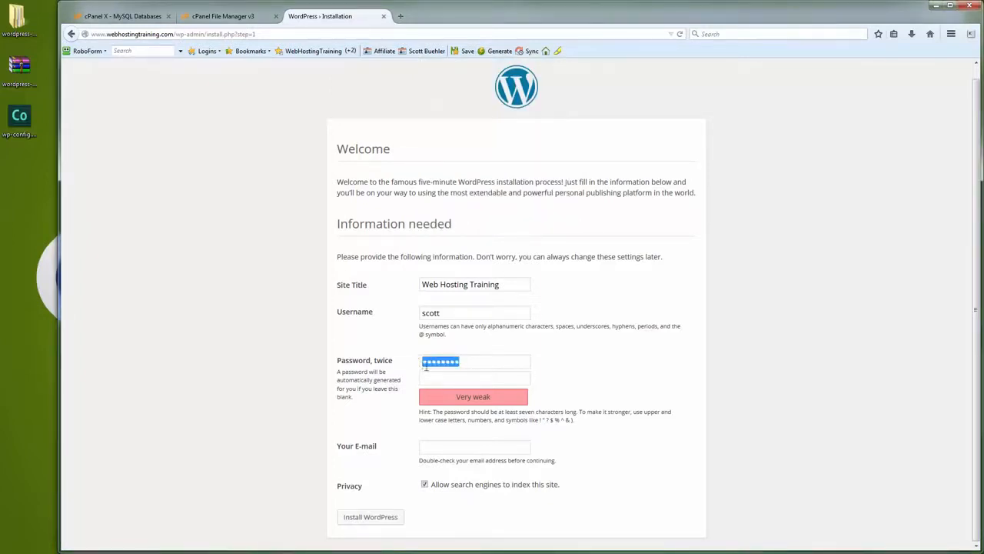
key(ctrl+v)
click(446, 377)
key(ctrl+v)
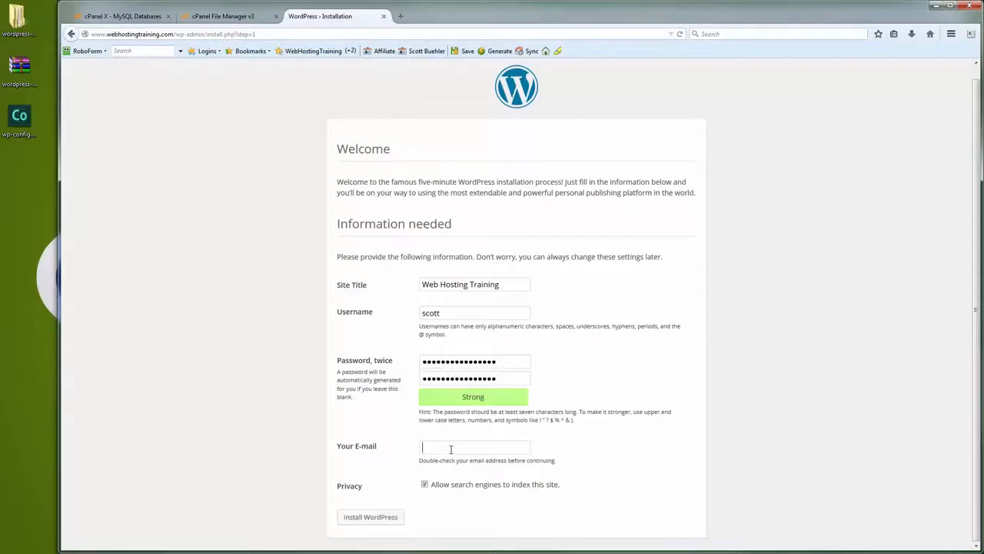
Fill in the admin e-mail address, install WordPress, and dismiss the offer to save the account info.
key(ctrl+v)
click(382, 523)
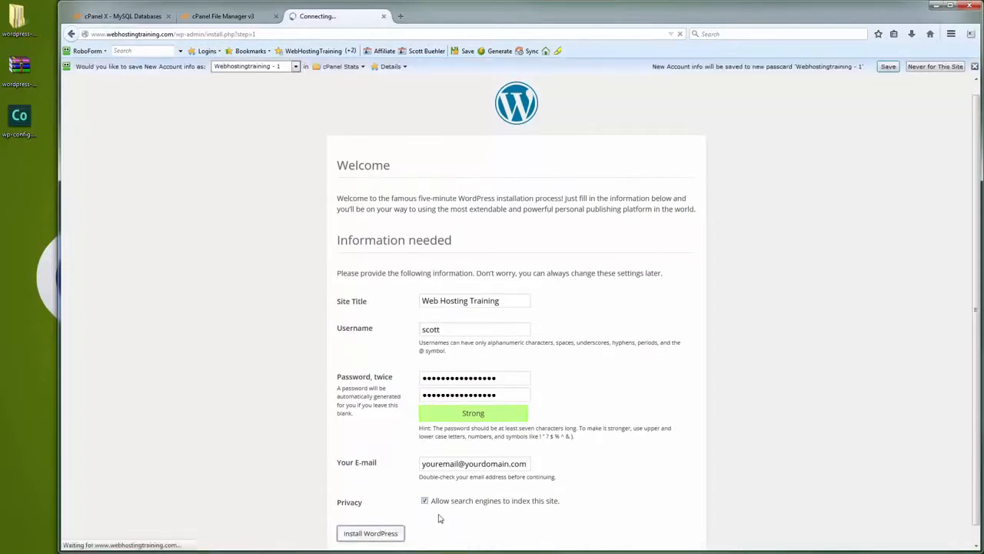
click(974, 67)
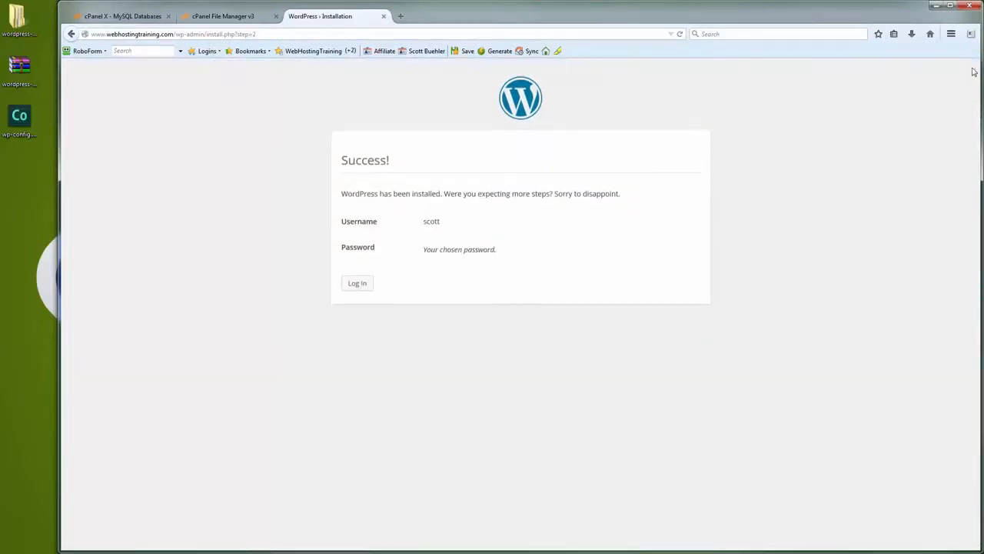
Log in to WordPress with the admin username and password, enabling Remember Me, and visit the site from the dashboard.
click(359, 283)
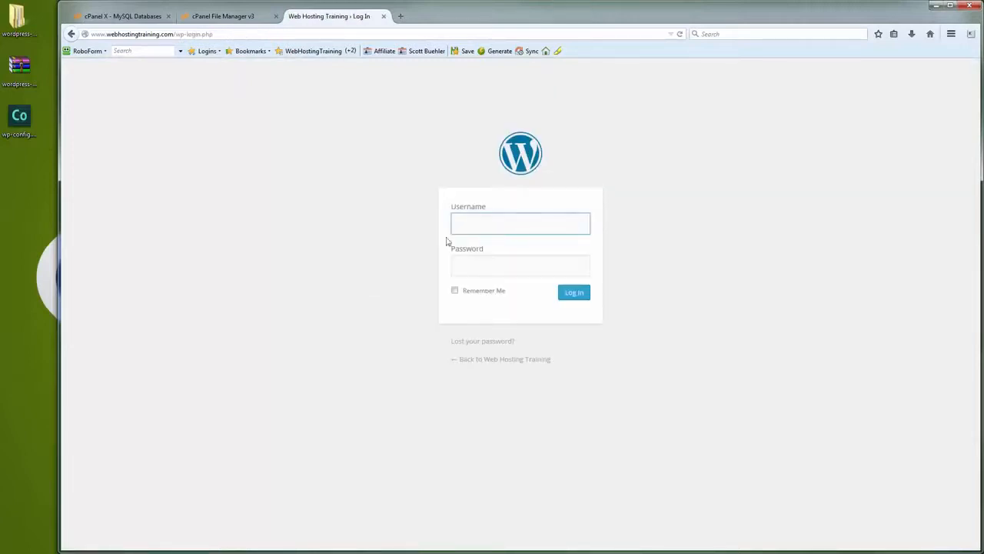
text(scott)
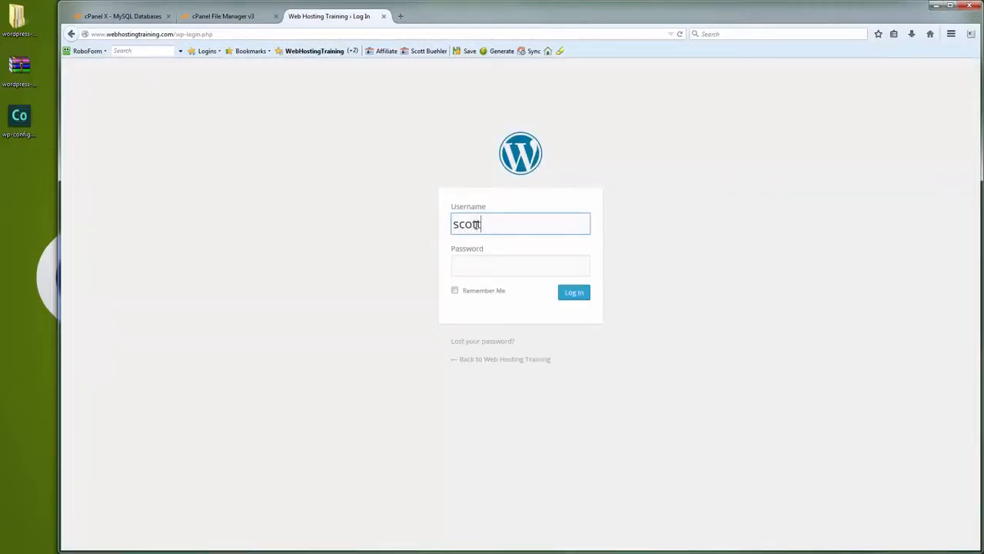
key(Tab)
key(ctrl+v)
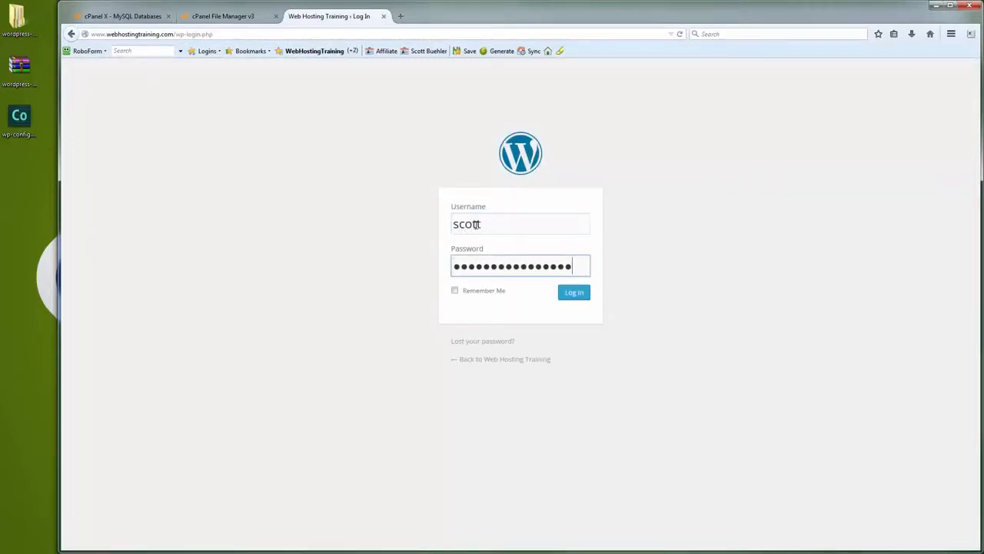
click(456, 292)
click(576, 298)
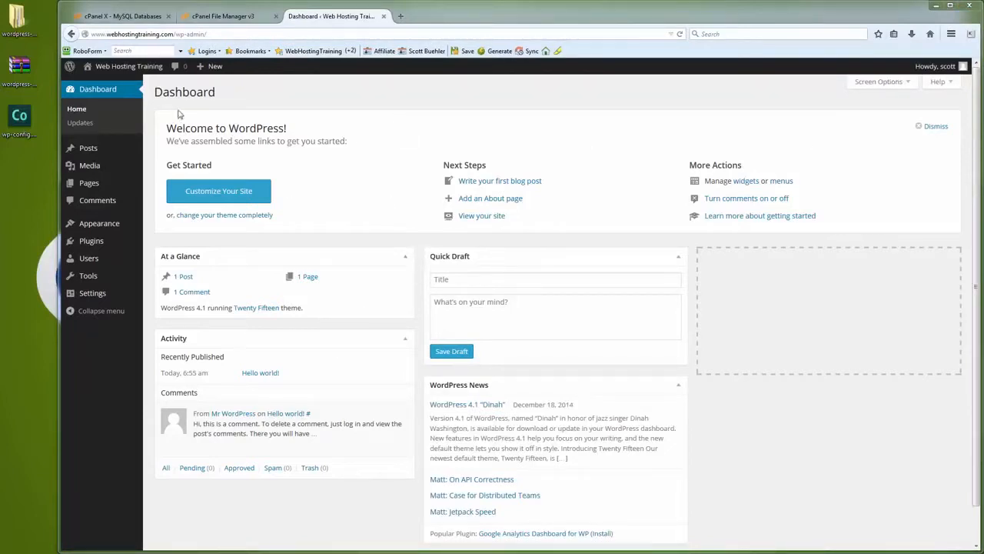
mouse_move(116, 66)
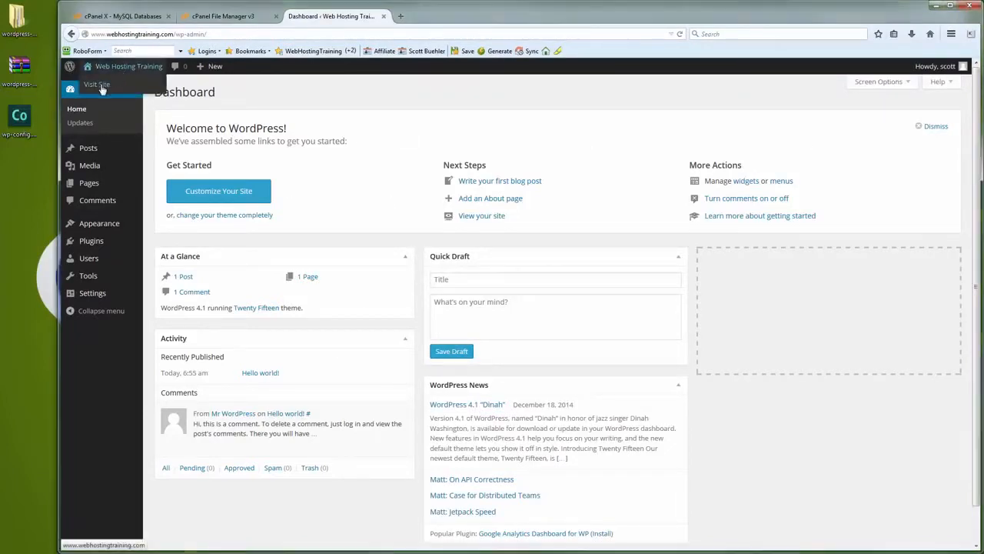
click(100, 85)
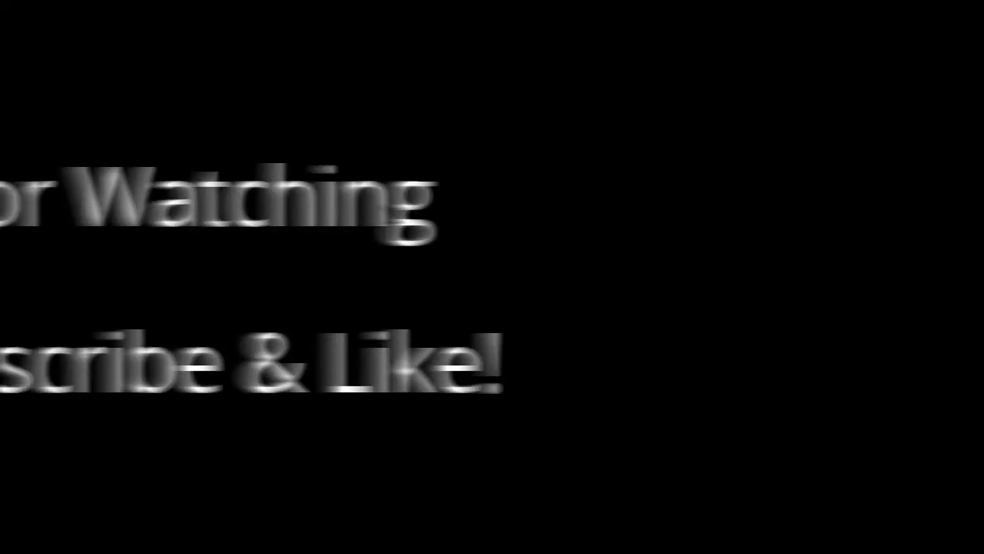